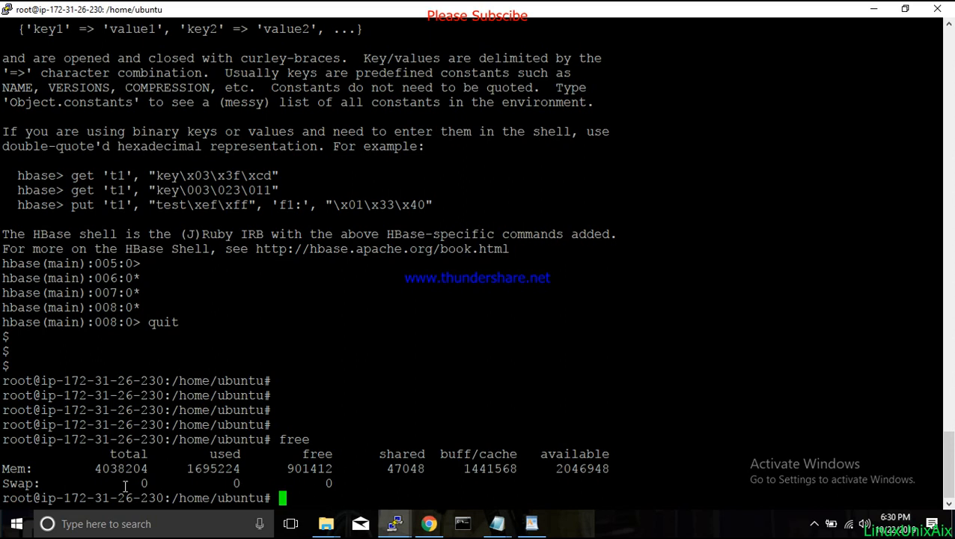
- Switch to Ambari in Chrome, open the host page of Hive's HiveServer2 component, and check the running background operations
left_click_drag(103, 466, 238, 468)
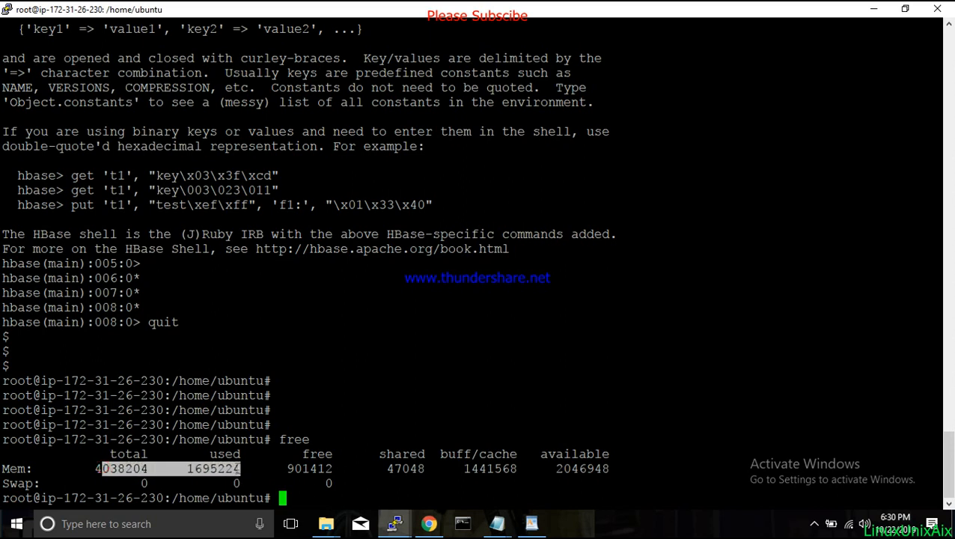
key("alt+Tab")
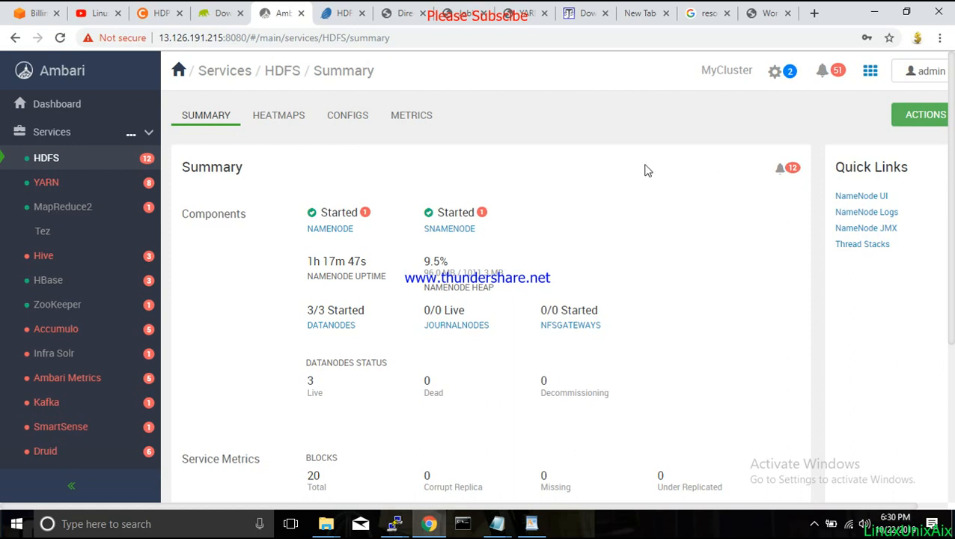
left_click(58, 266)
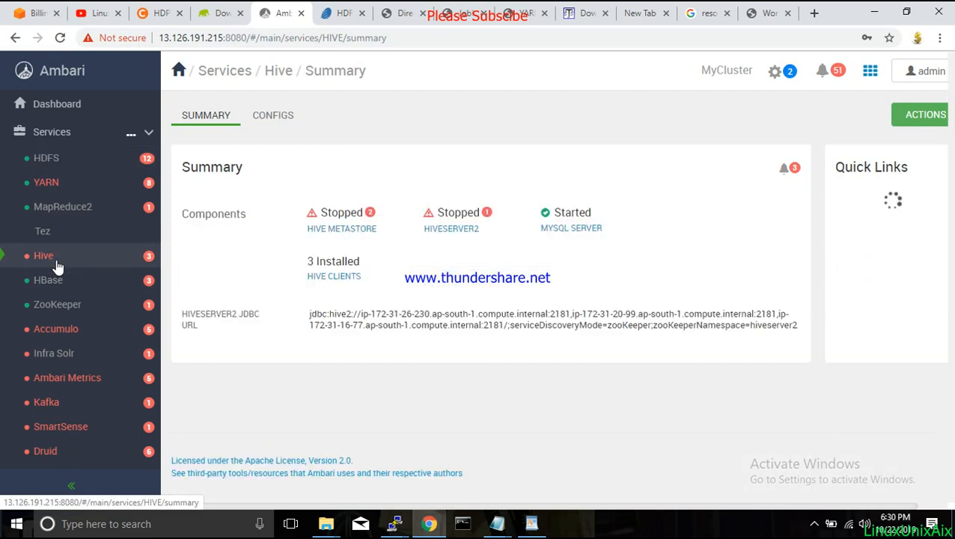
left_click(454, 230)
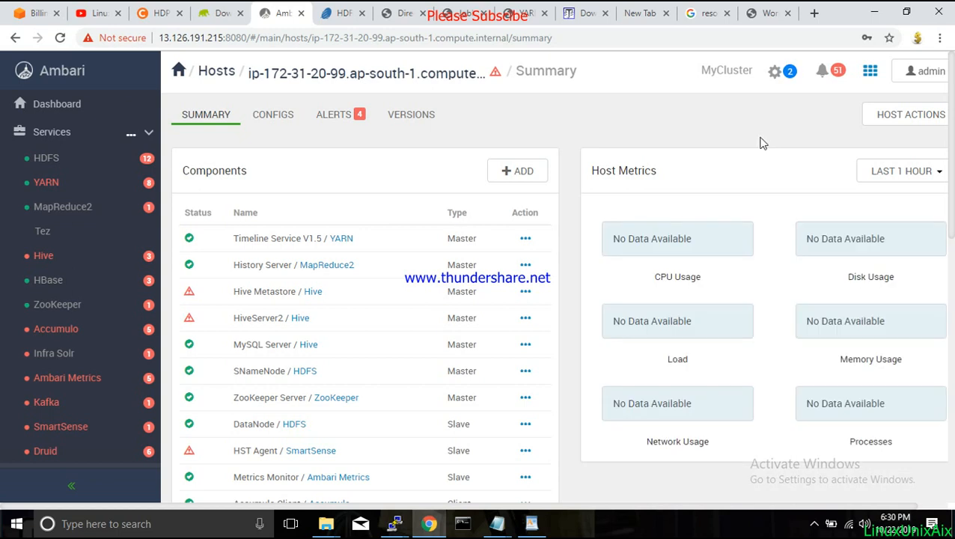
left_click(777, 71)
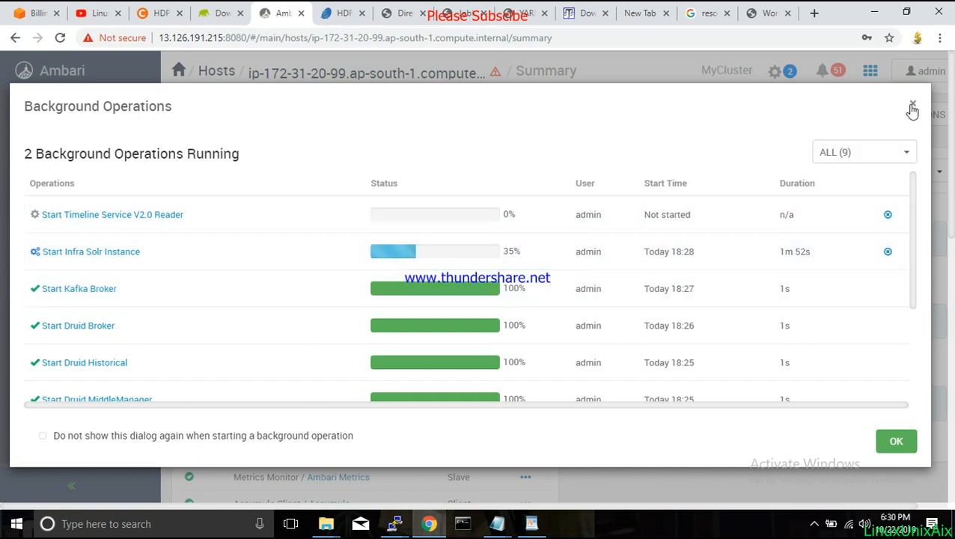
left_click(912, 105)
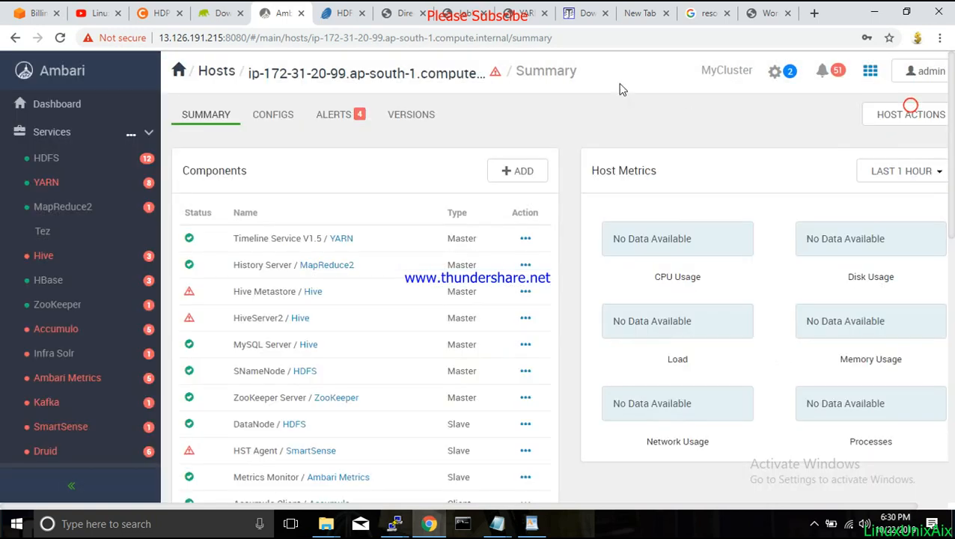
- Open the host's alerts, look through the status filter options, and filter the alerts by the YARN service
left_click(353, 118)
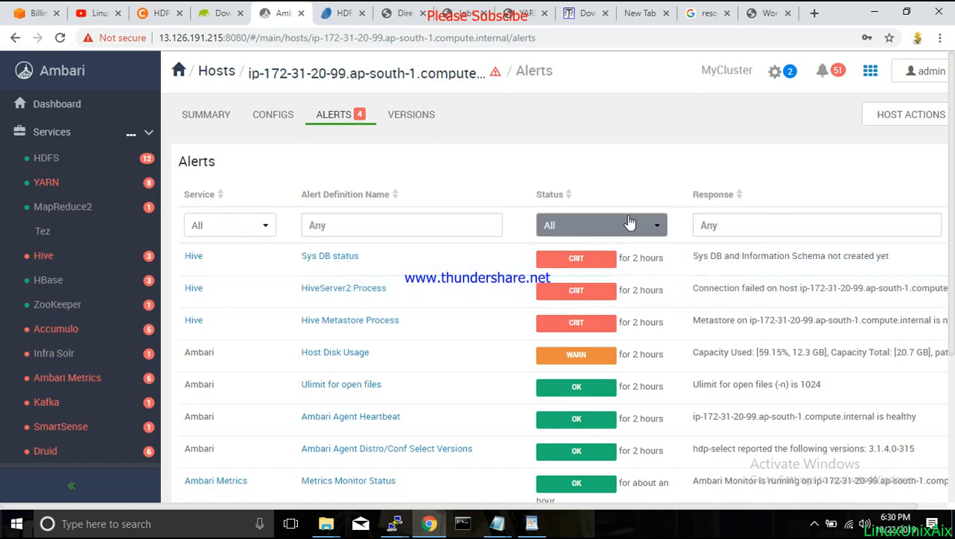
left_click(630, 223)
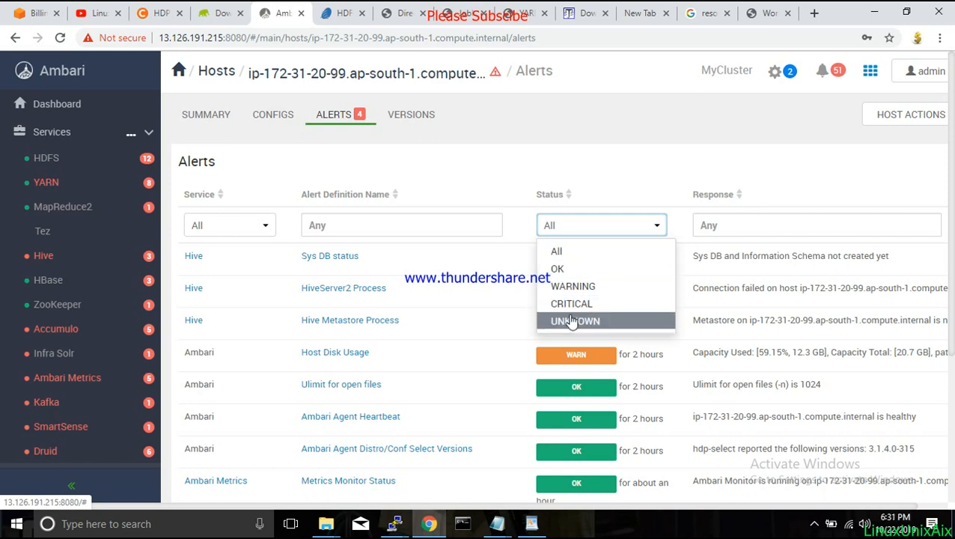
left_click(505, 172)
left_click(391, 233)
left_click(267, 234)
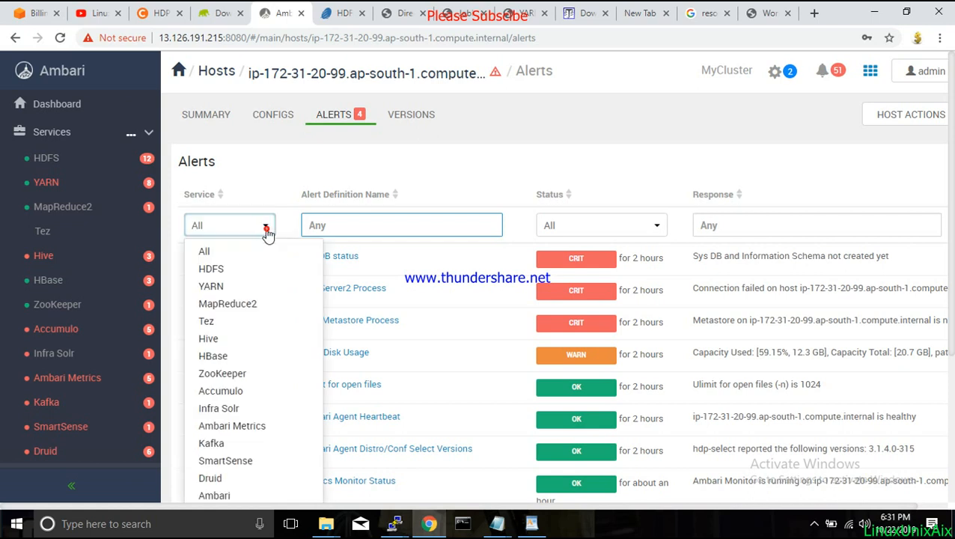
left_click(211, 285)
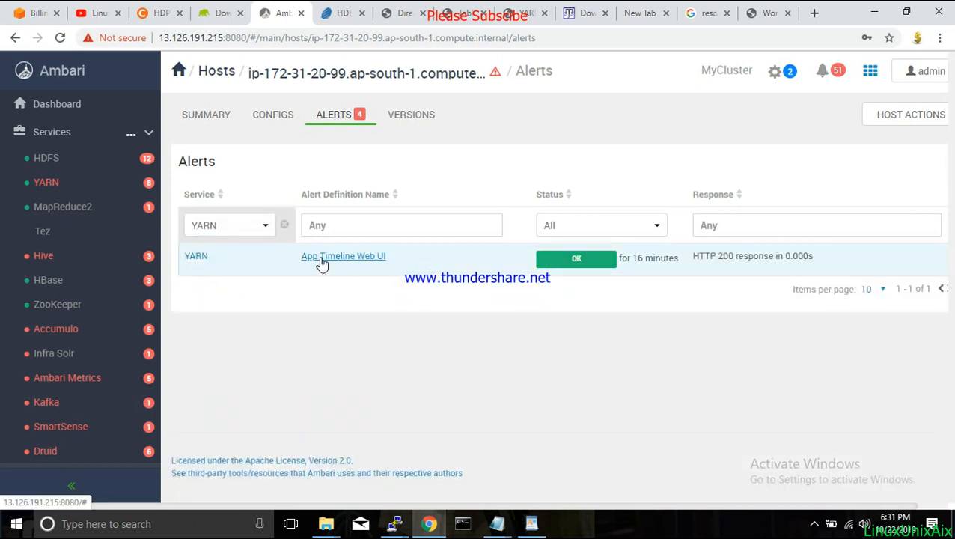
- Filter the host's alerts by the HDFS service and review the listed alerts
left_click(266, 225)
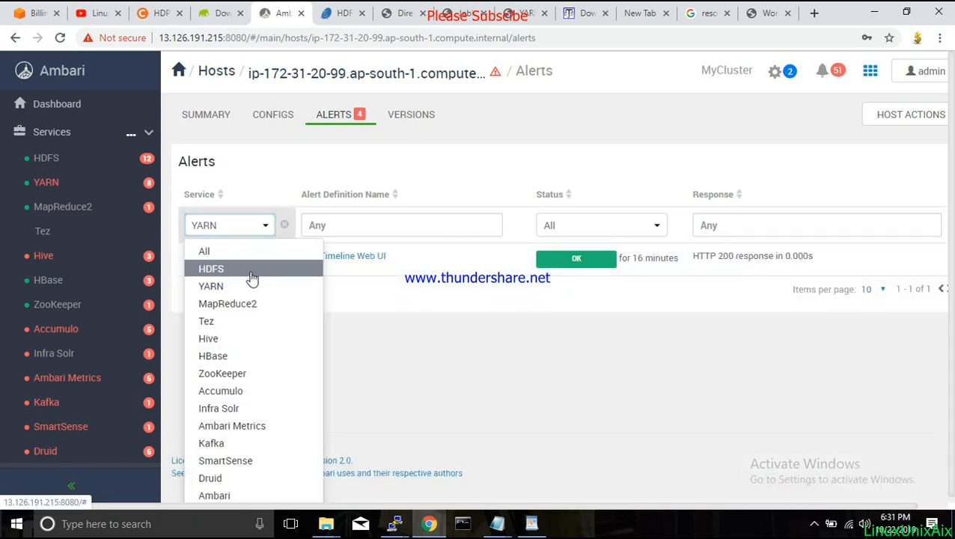
left_click(253, 269)
scroll(954, 183, "down", 3)
scroll(949, 182, "up", 3)
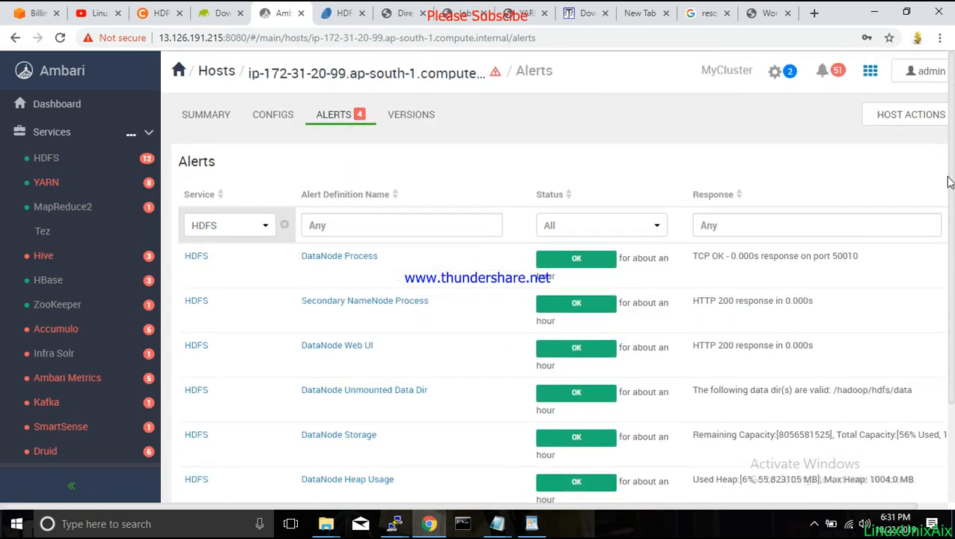
- Filter the host's alerts by the Hive service and review the alert responses
left_click(254, 227)
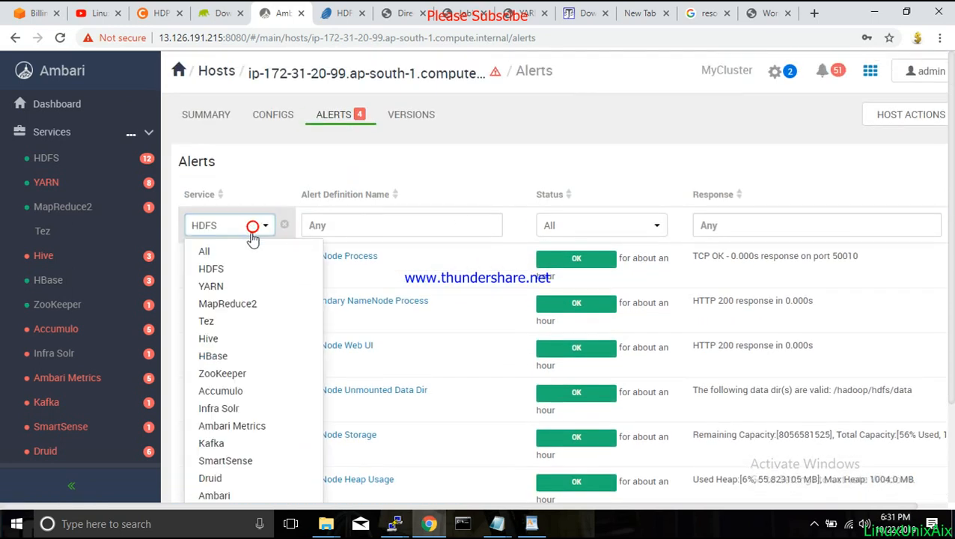
left_click(238, 339)
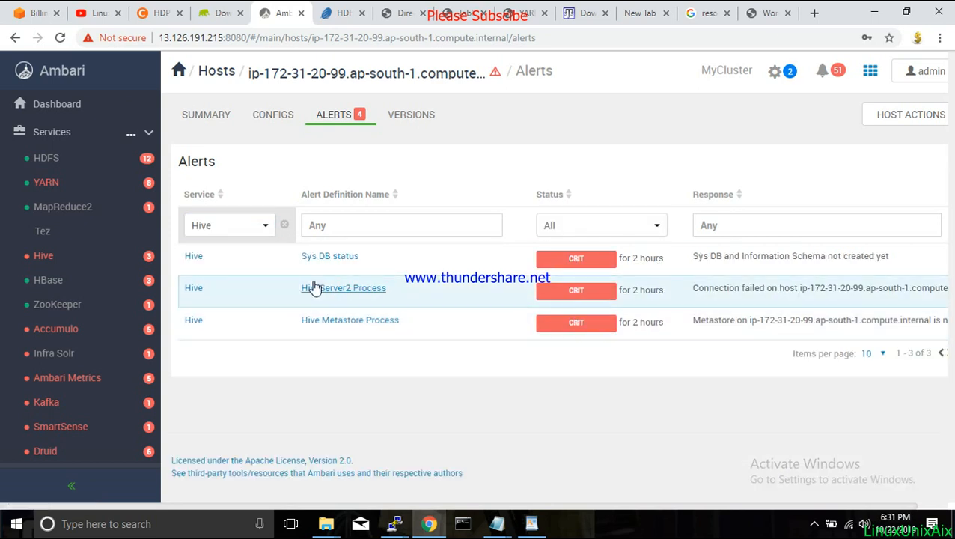
mouse_move(734, 291)
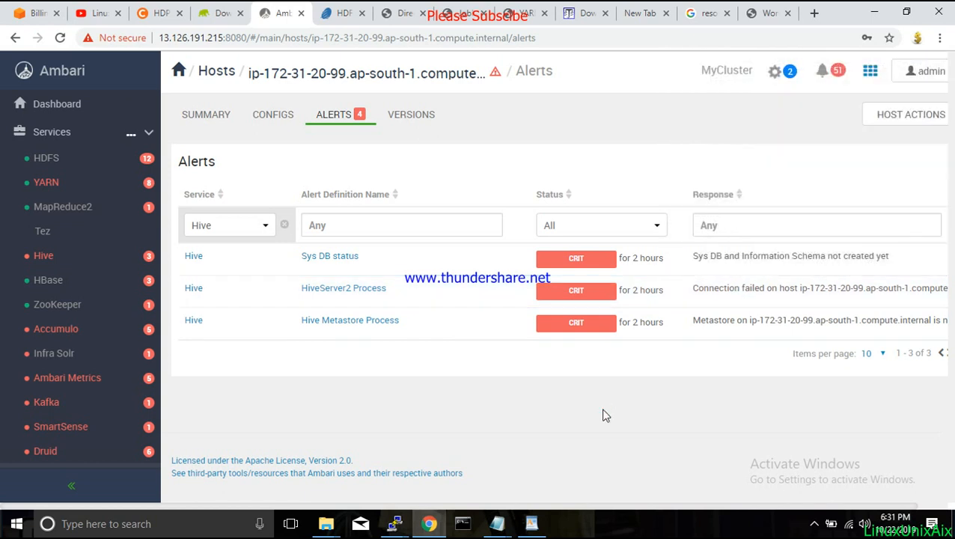
- Abort the Start Infra Solr Instance background operation and acknowledge the abort request
left_click(775, 70)
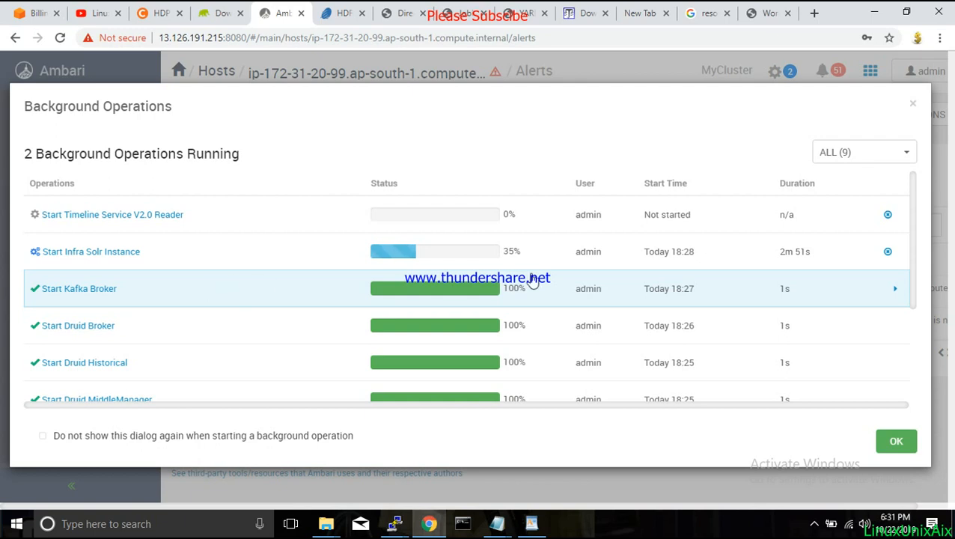
left_click(890, 254)
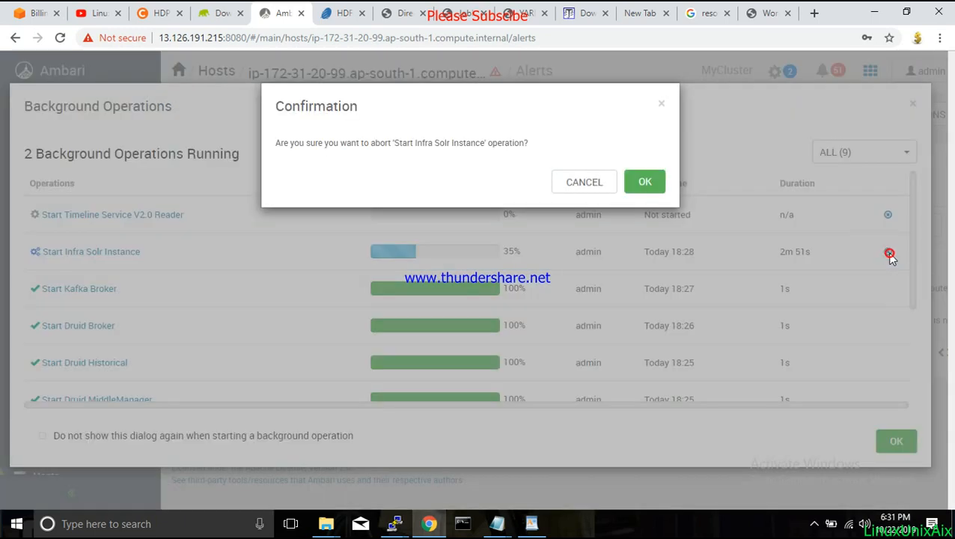
left_click(648, 191)
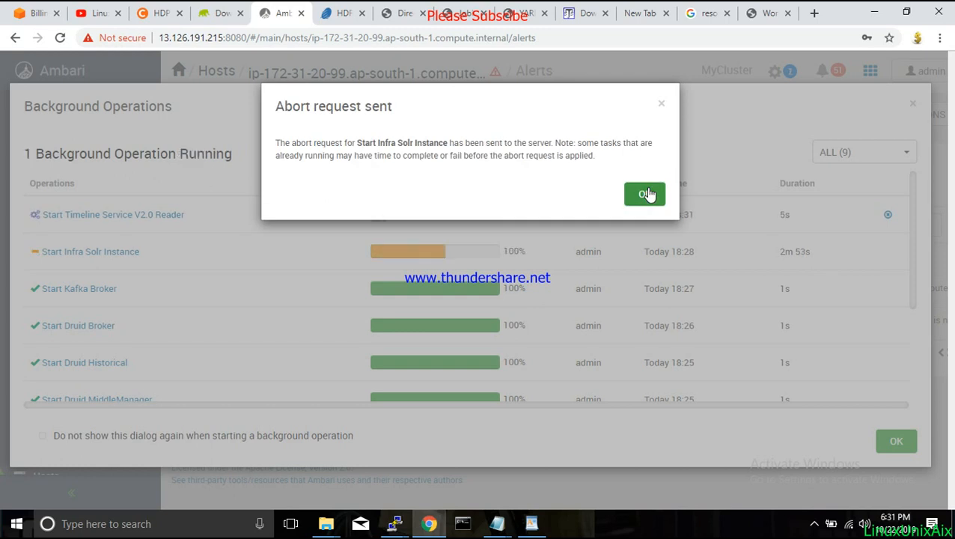
left_click(646, 194)
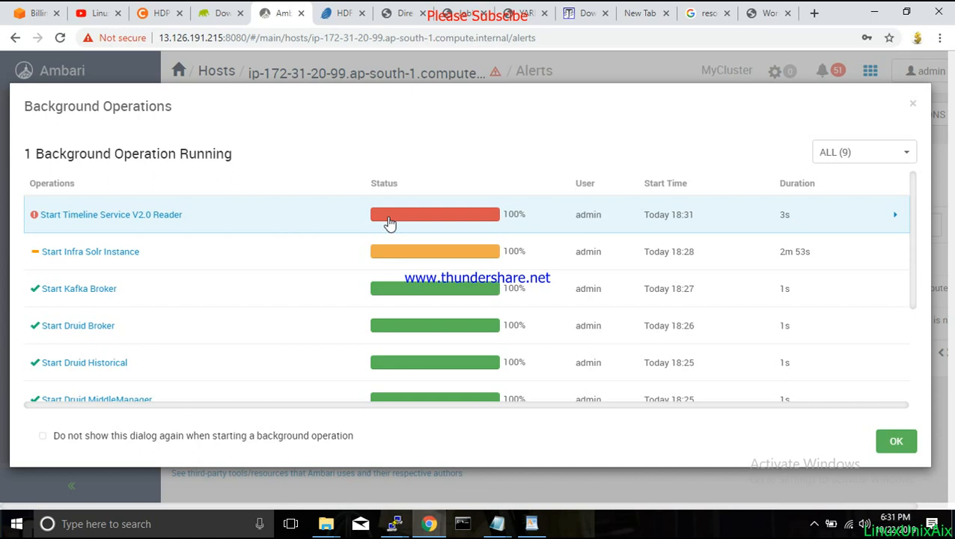
- Open the task log of the Start Timeline Service V2.0 Reader operation on host ip-172-31-16-77
left_click(893, 217)
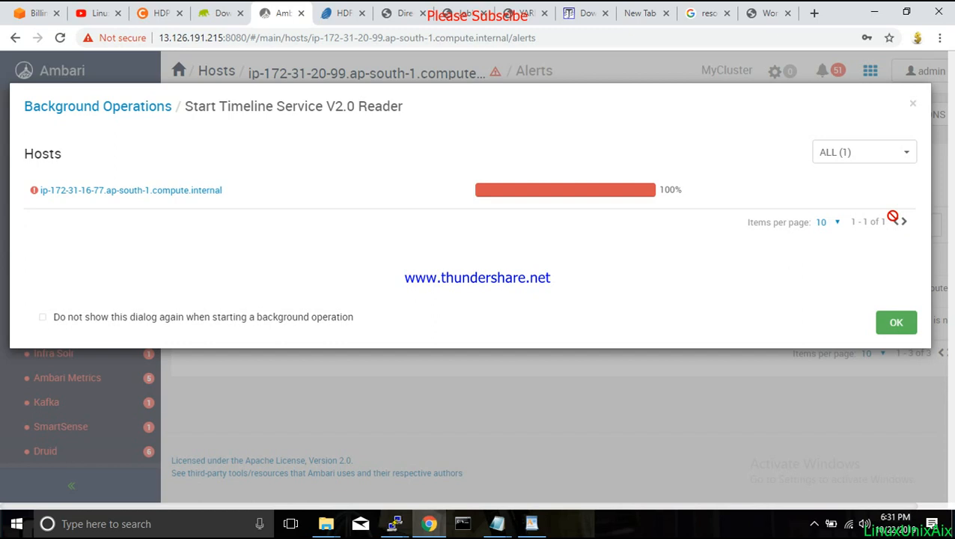
left_click(902, 193)
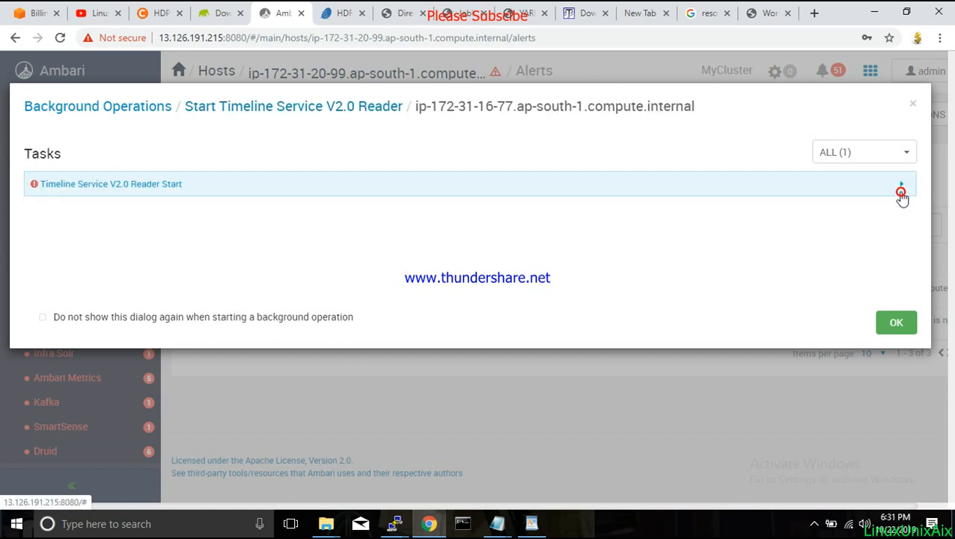
left_click(902, 193)
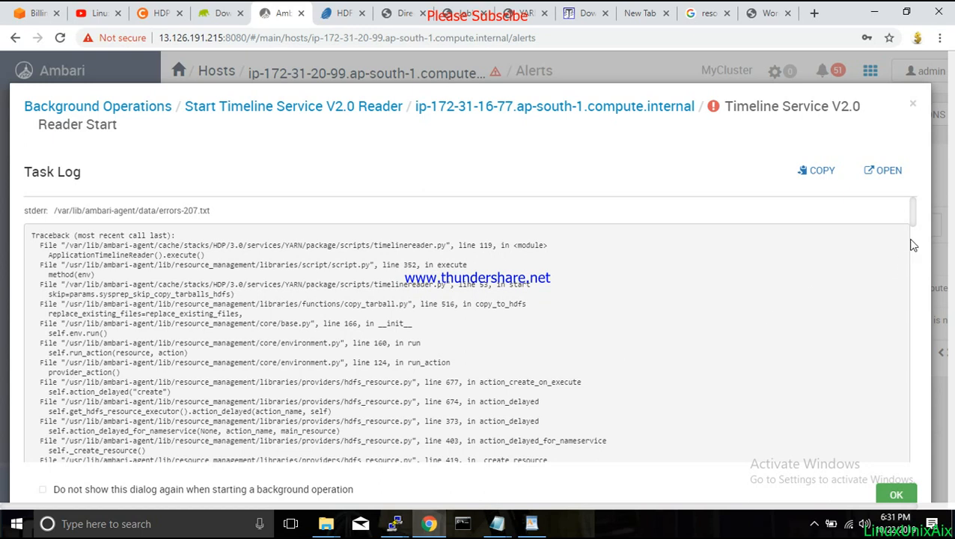
- Examine the traceback and the curl execution error in the Timeline Service V2.0 Reader task log, and close the log
left_click_drag(913, 217, 913, 241)
scroll(913, 241, "down", 1)
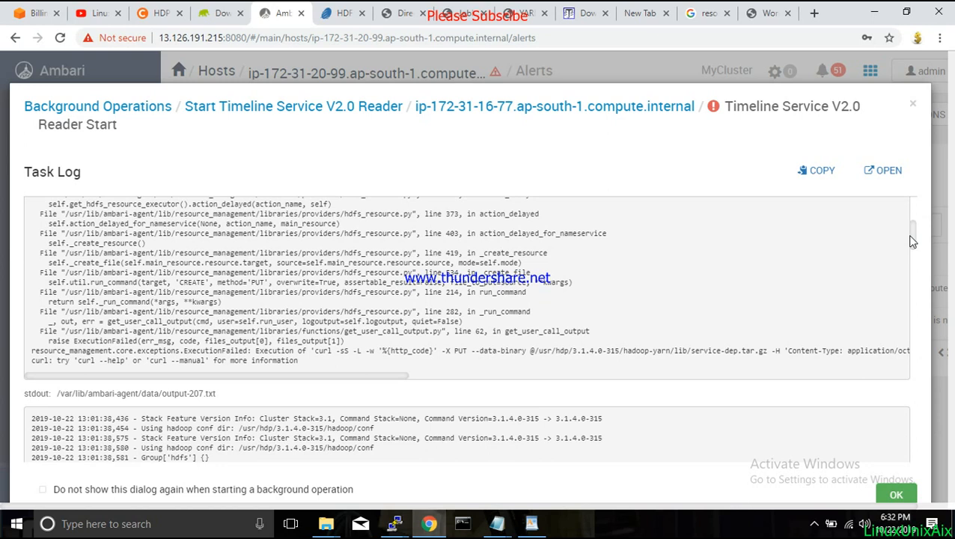
scroll(913, 241, "down", 2)
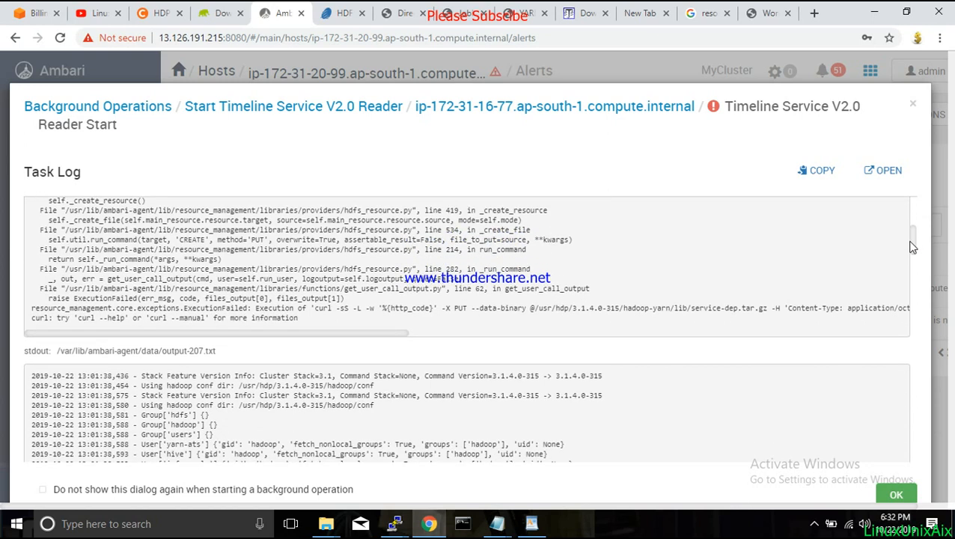
scroll(913, 247, "down", 2)
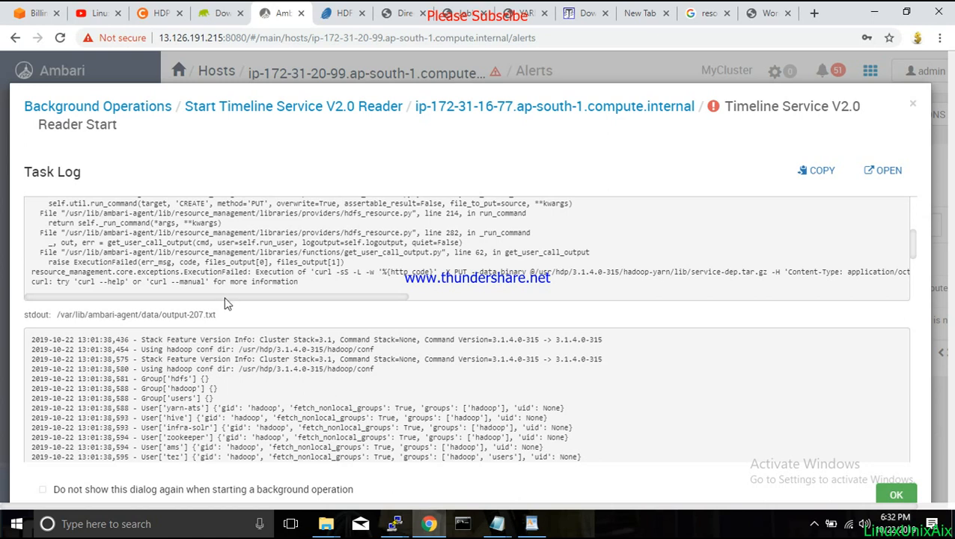
left_click_drag(227, 298, 492, 334)
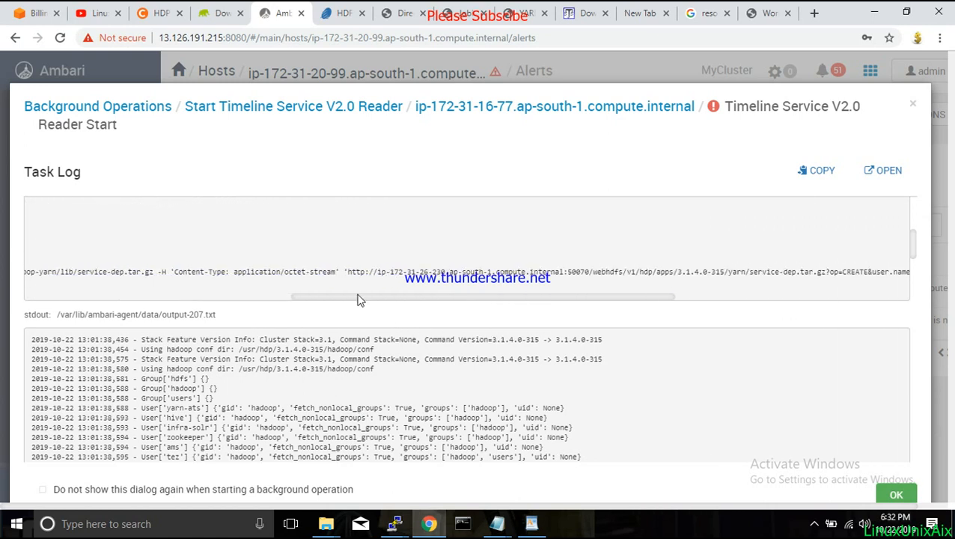
triple_click(408, 306)
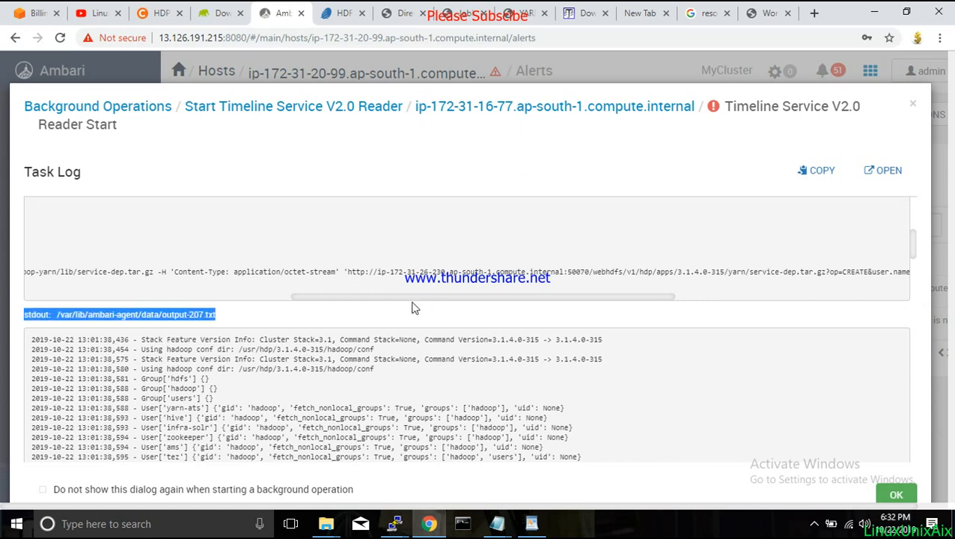
left_click_drag(400, 301, 98, 299)
left_click(198, 263)
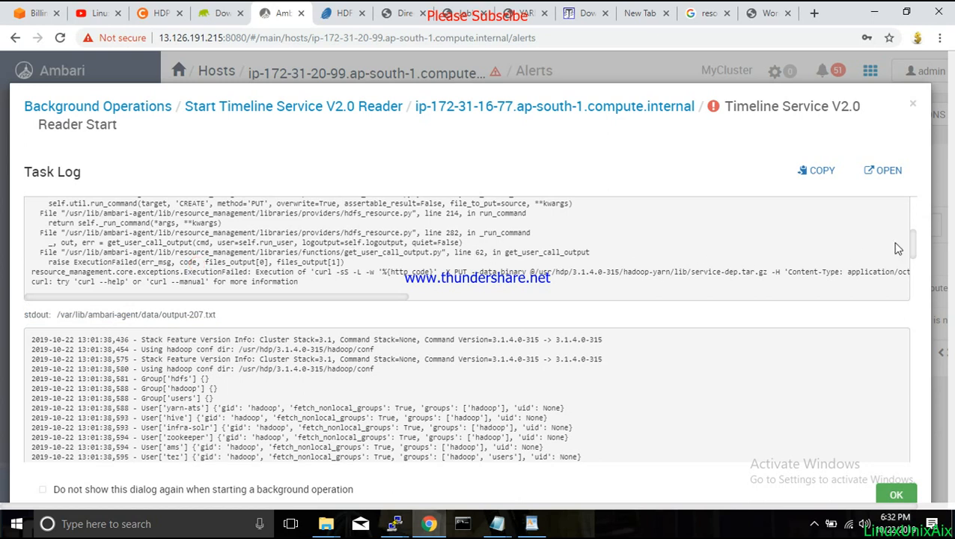
mouse_move(914, 250)
left_mouse_down()
mouse_move(906, 215)
mouse_move(909, 242)
left_mouse_up()
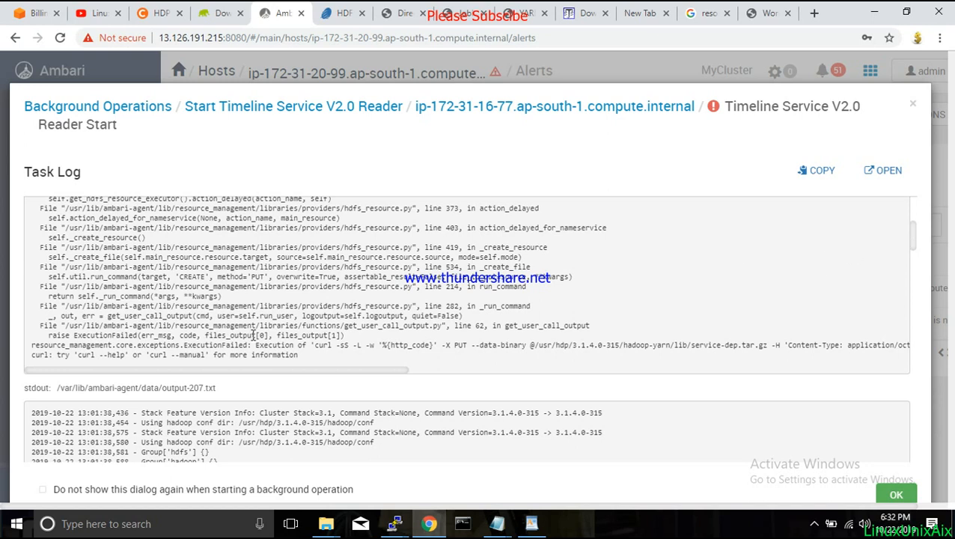
left_click_drag(108, 329, 232, 356)
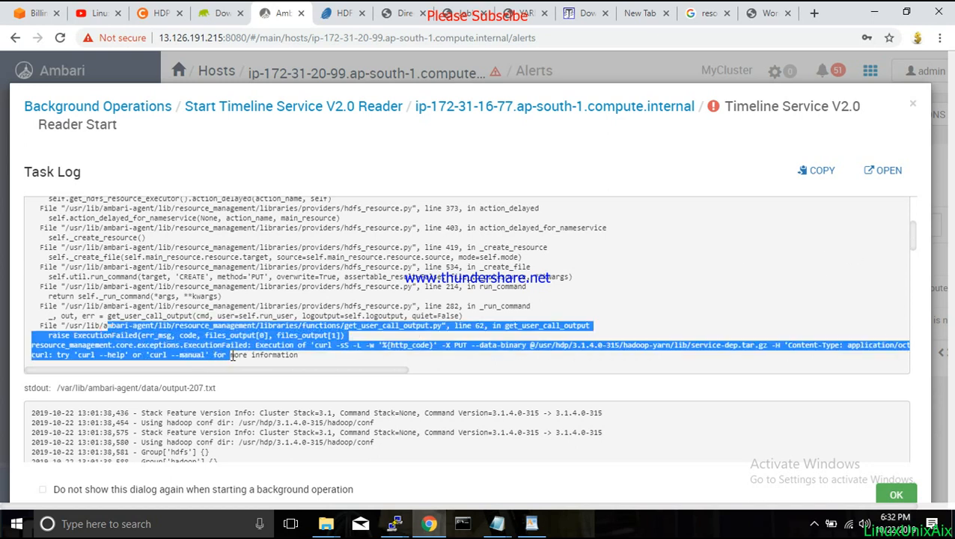
left_click(913, 105)
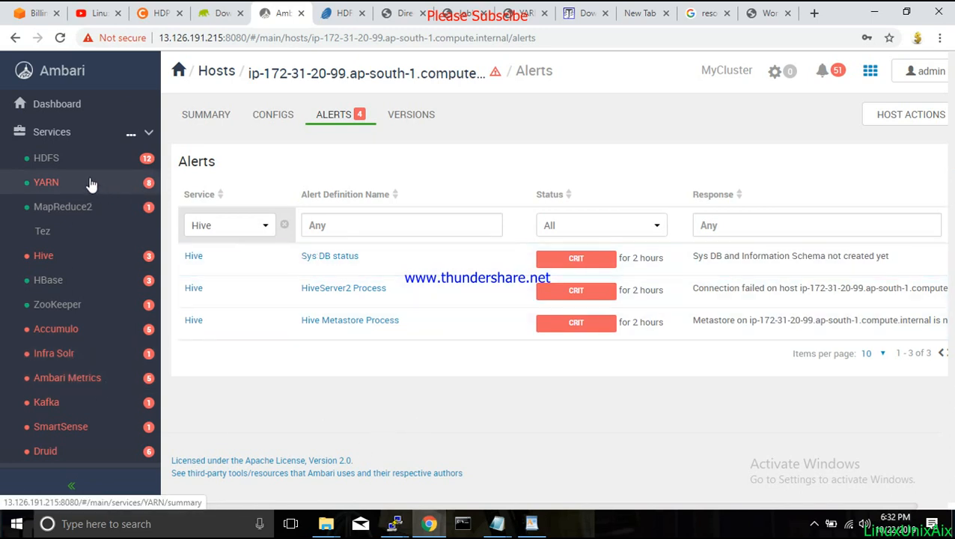
- Start the Hive Metastore component of the Hive service on host ip-172-31-20-99 and confirm the start request
left_click(54, 260)
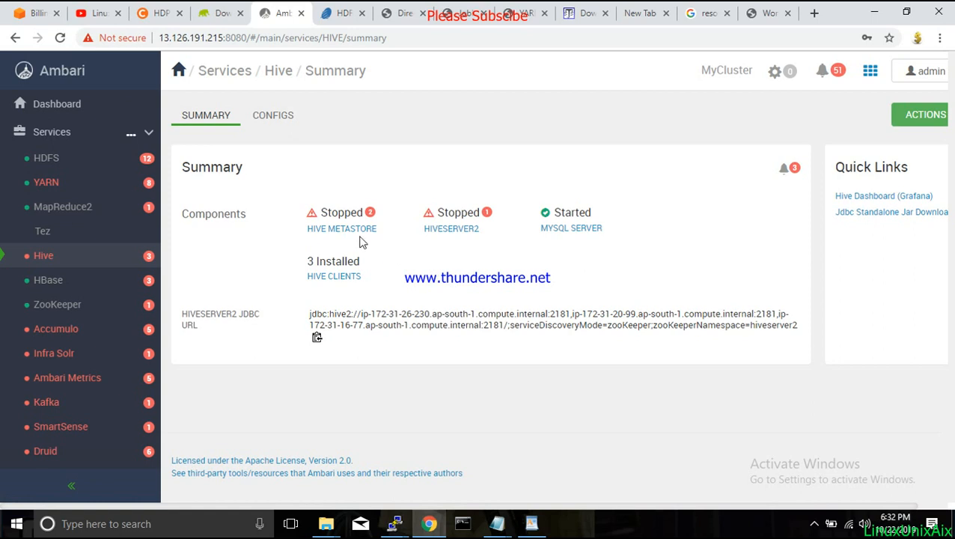
left_click(342, 229)
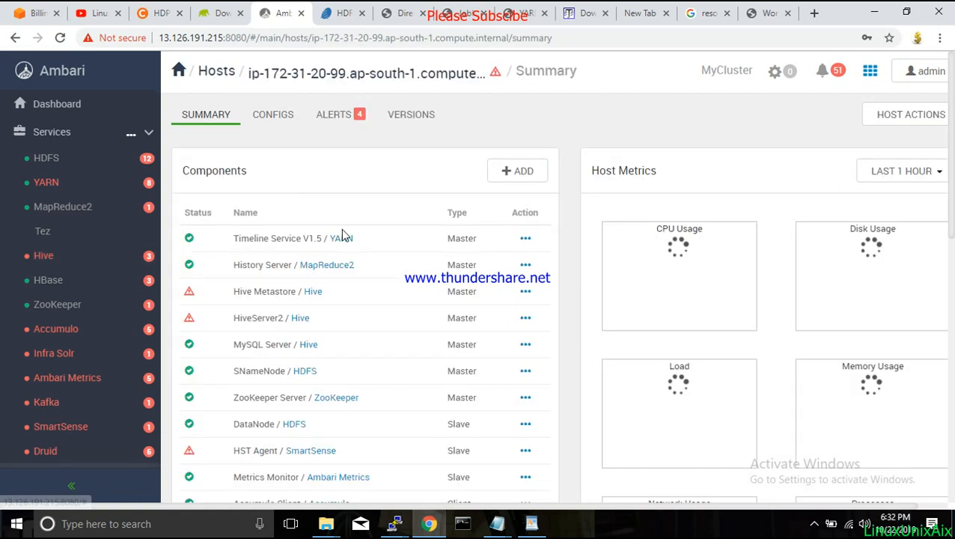
left_click(526, 291)
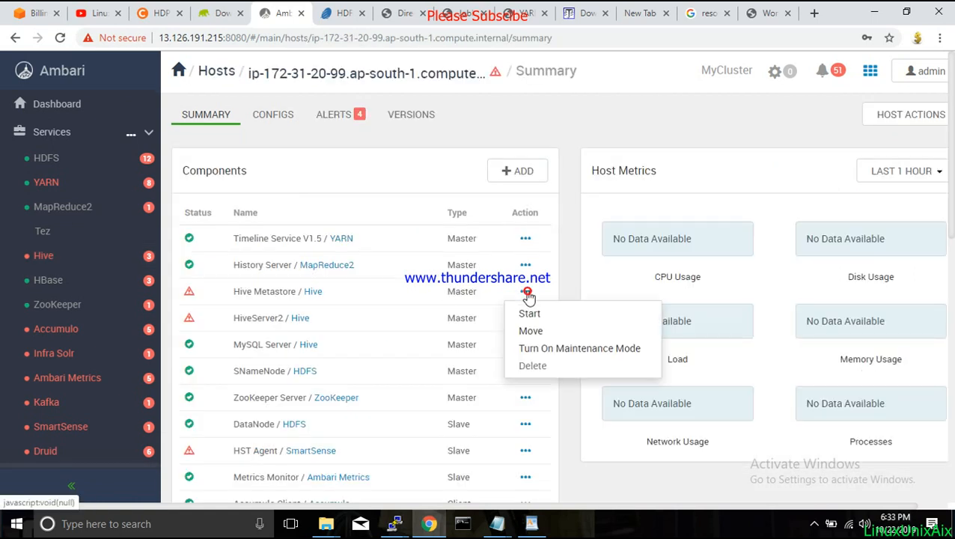
left_click(550, 313)
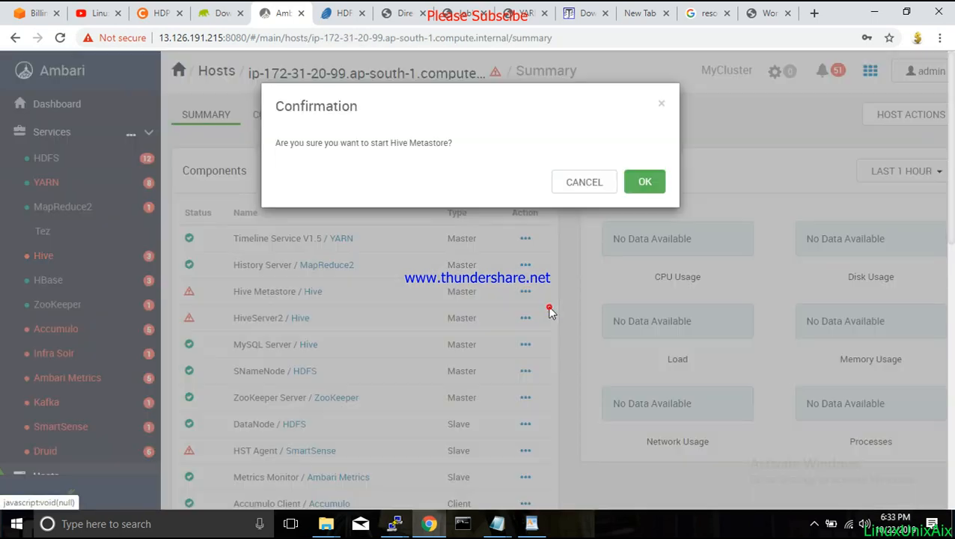
left_click(641, 182)
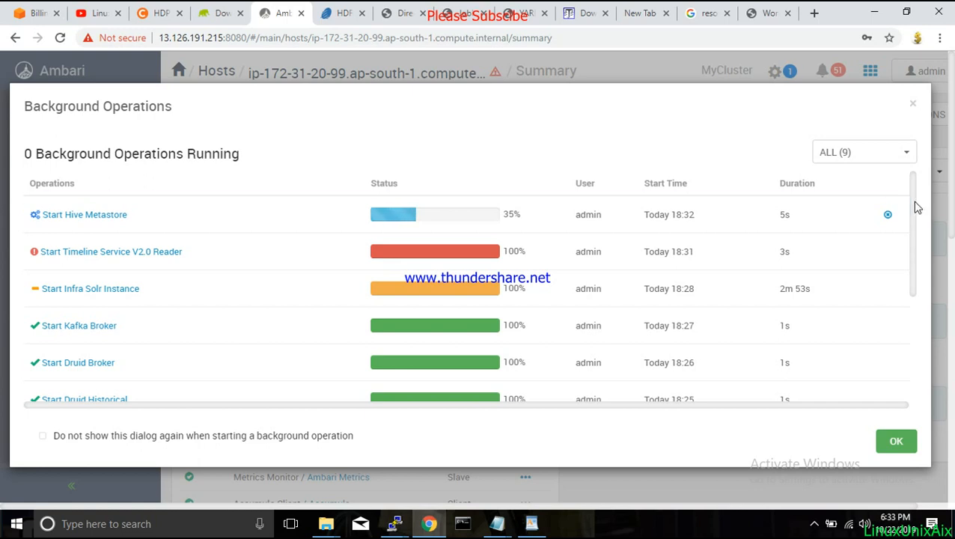
- Review the background operations history, loading two more batches of older operations, and close the list
scroll(917, 208, "down", 2)
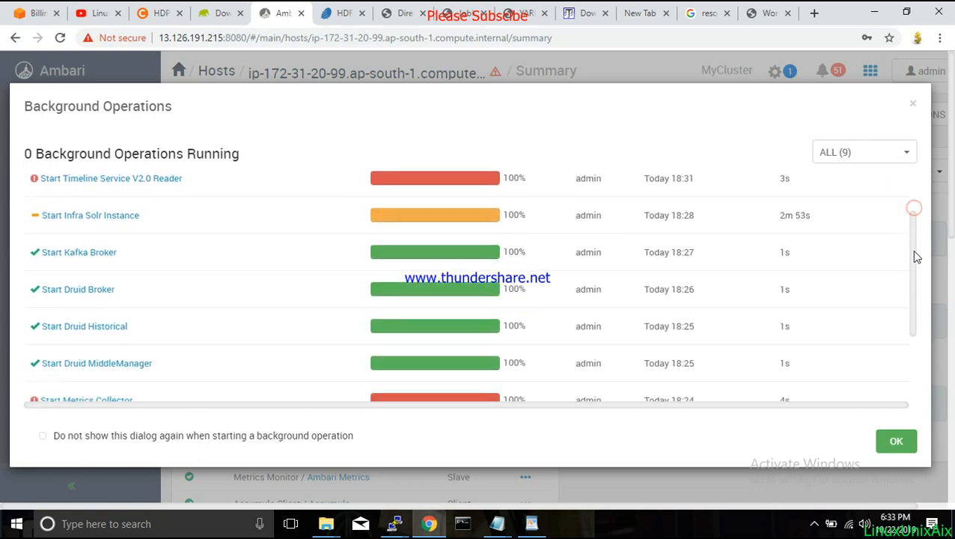
scroll(916, 285, "down", 2)
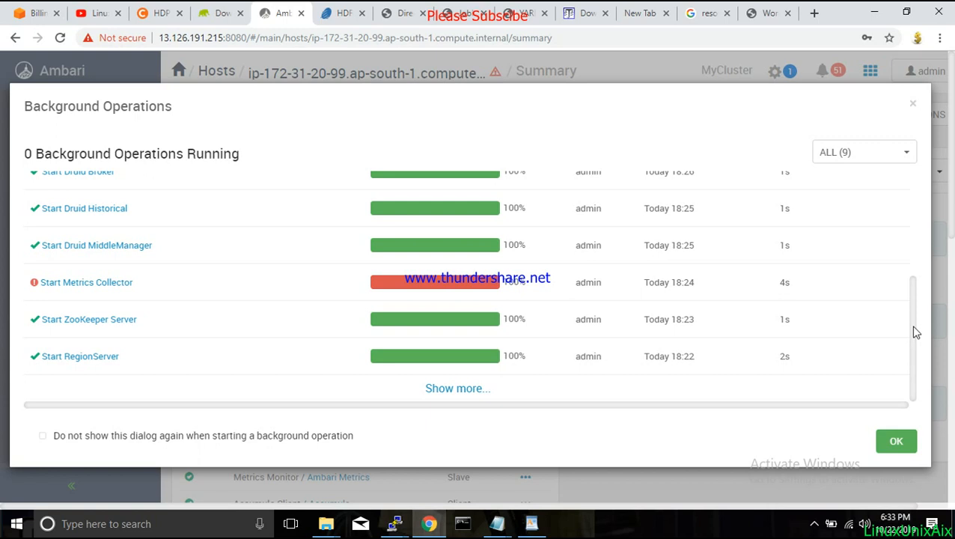
left_click(424, 390)
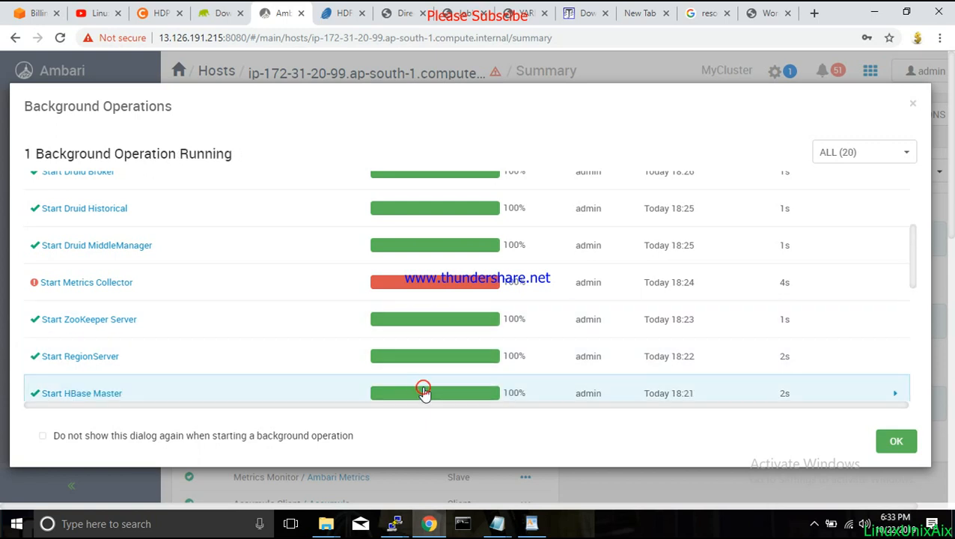
left_click_drag(912, 255, 913, 372)
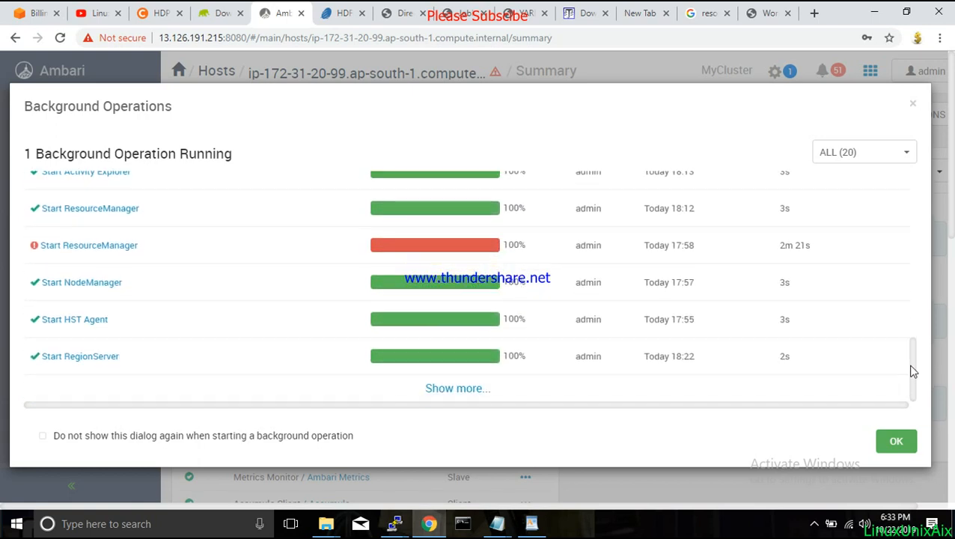
left_click(454, 390)
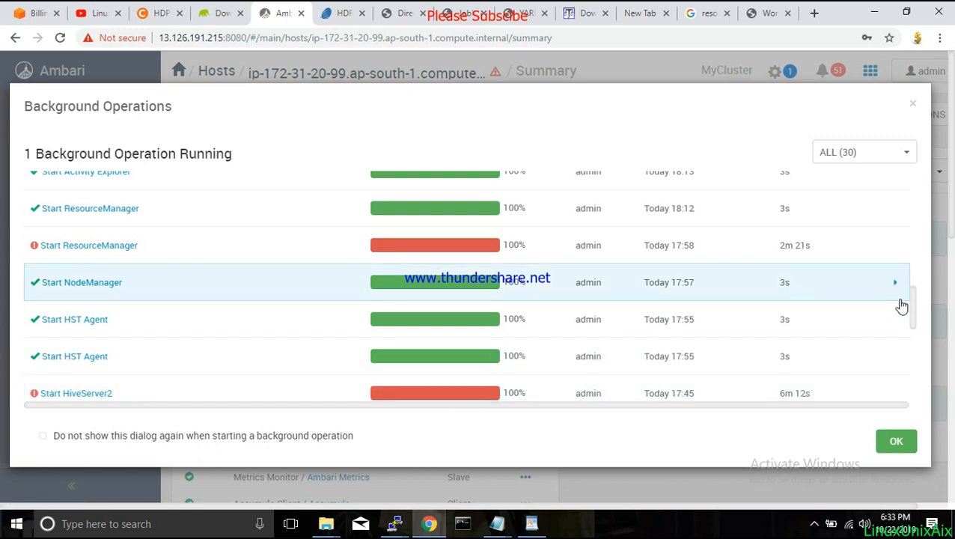
left_click_drag(913, 307, 929, 191)
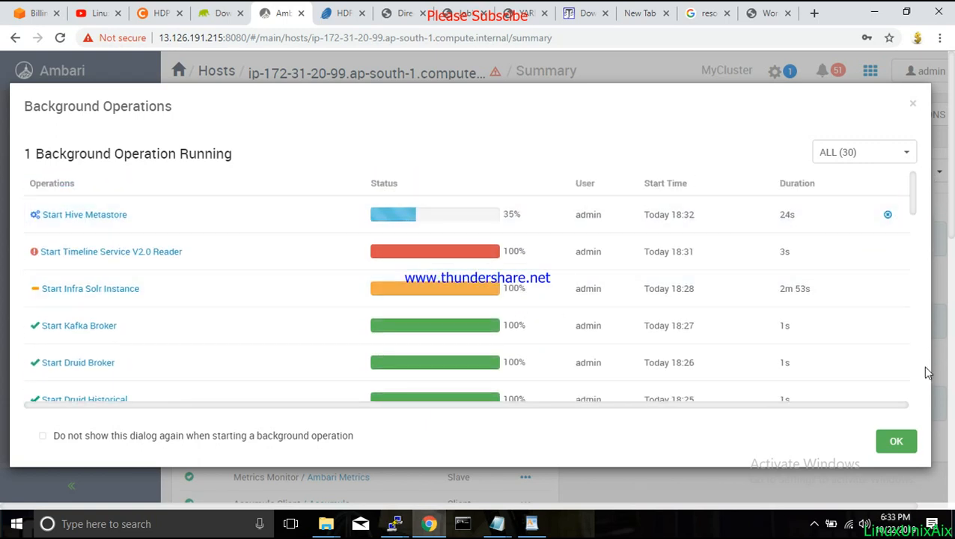
left_click(896, 441)
- Review the YARN service summary and the metrics widgets on the cluster dashboard
left_click(77, 182)
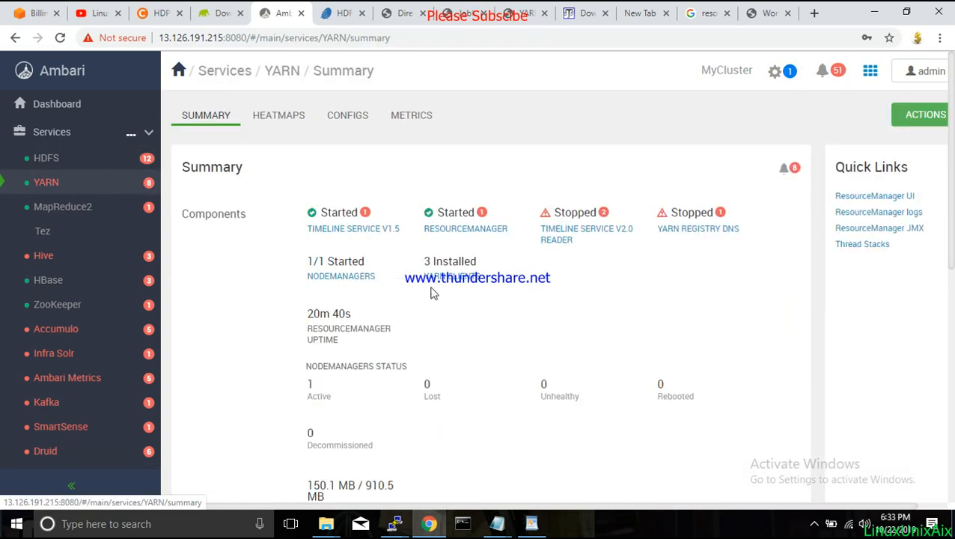
left_click_drag(952, 232, 846, 222)
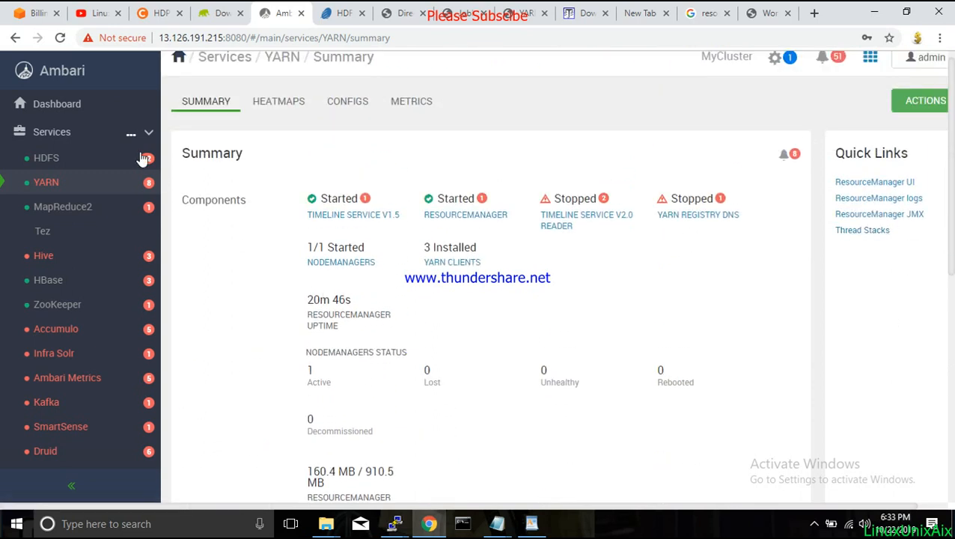
left_click(48, 114)
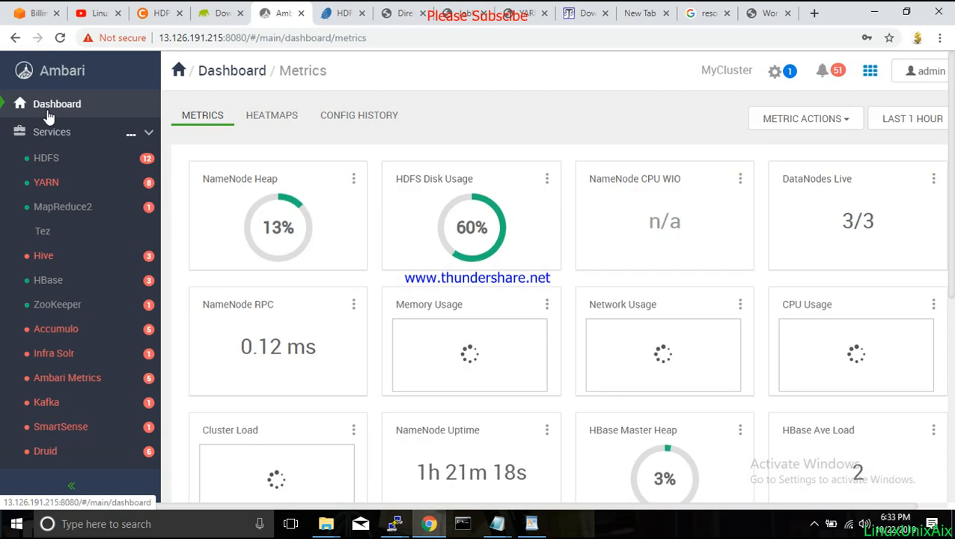
left_click_drag(954, 131, 952, 221)
scroll(658, 285, "down", 1)
mouse_move(660, 285)
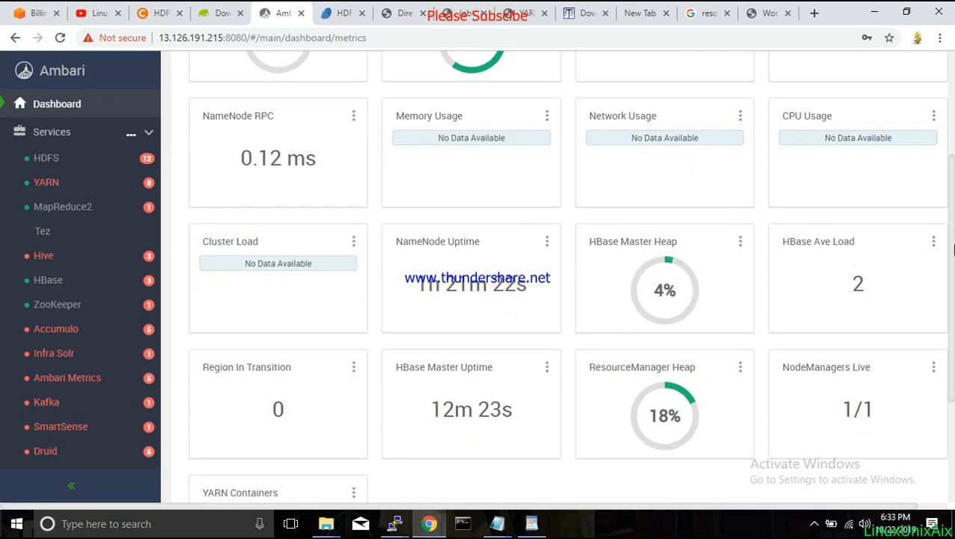
left_click_drag(954, 251, 953, 368)
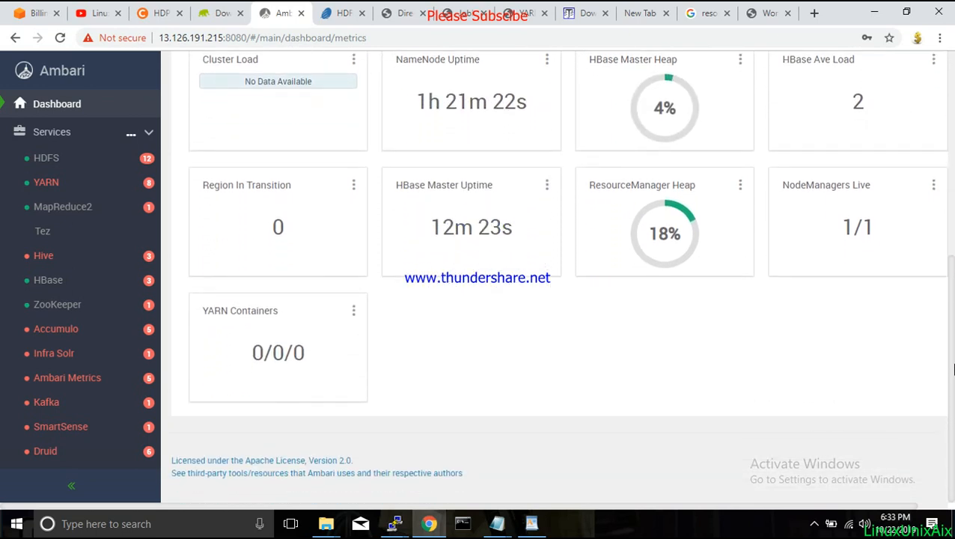
scroll(876, 382, "up", 4)
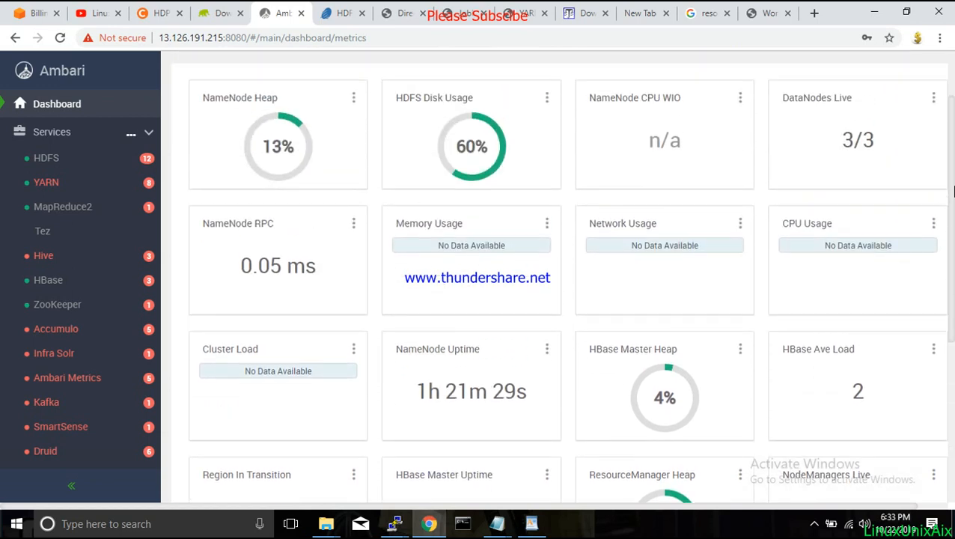
mouse_move(877, 382)
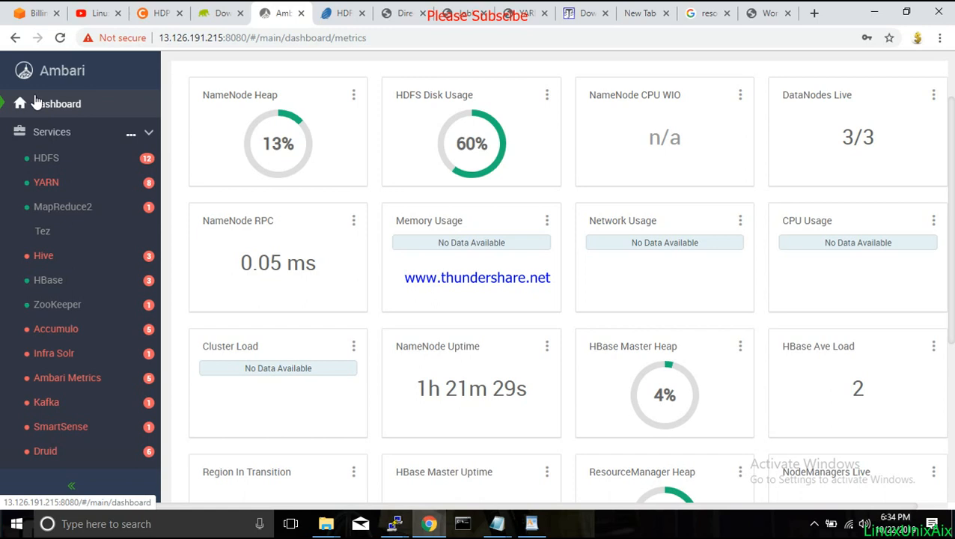
- Start the Grafana component of Ambari Metrics on host ip-172-31-16-77 and dismiss the background operations list
left_click(68, 379)
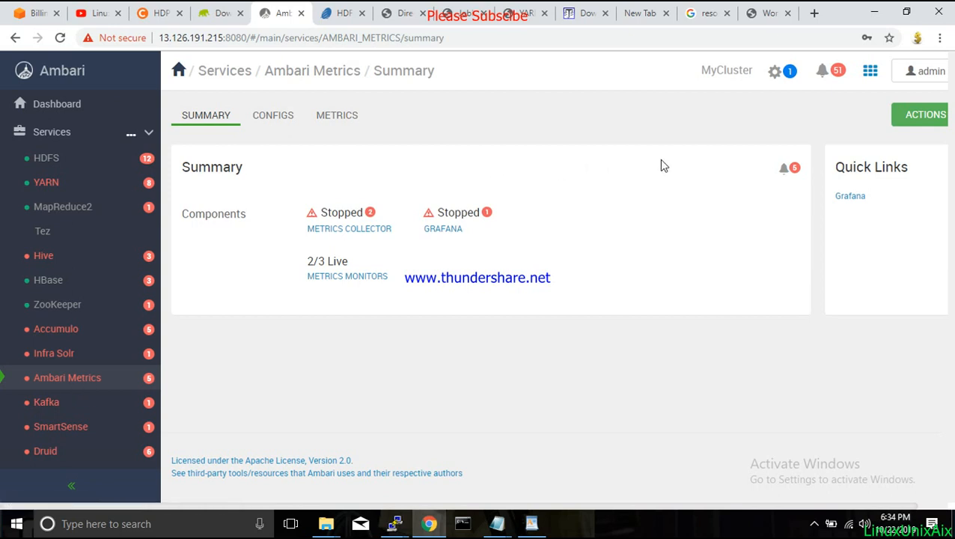
left_click(437, 230)
left_click(438, 230)
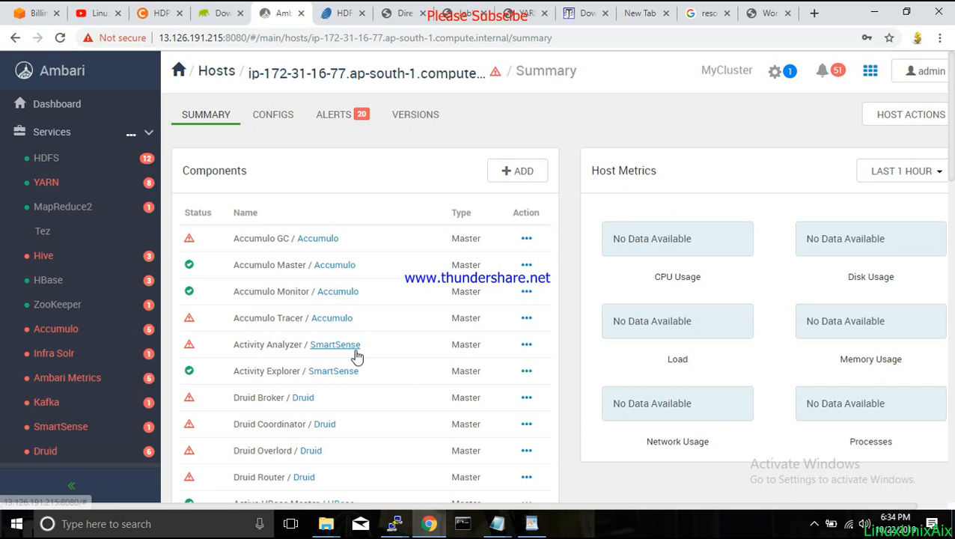
left_click_drag(951, 138, 945, 279)
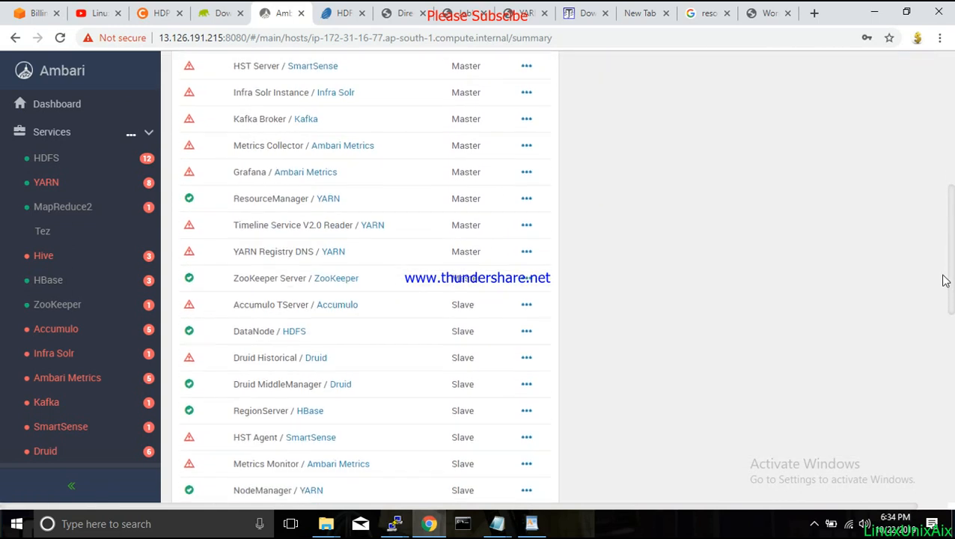
left_click(526, 168)
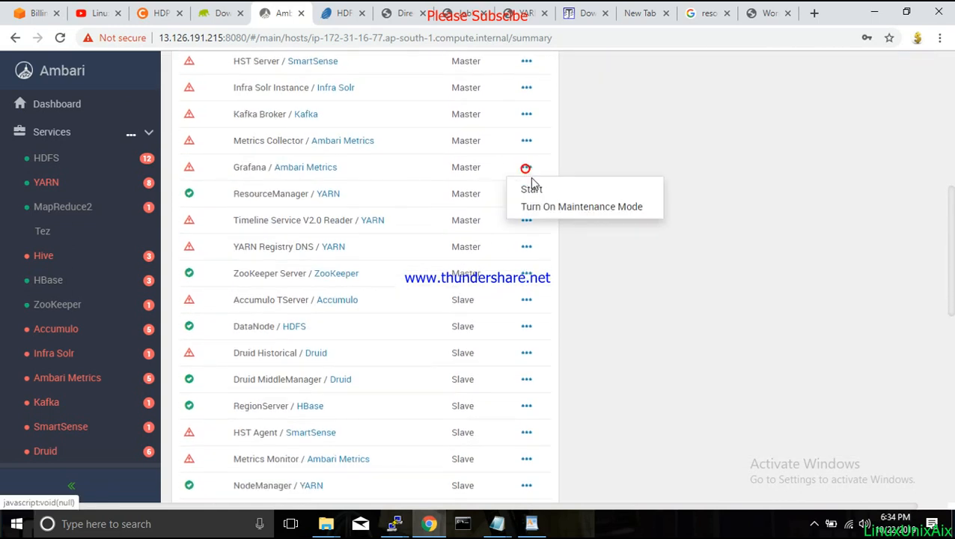
left_click(538, 189)
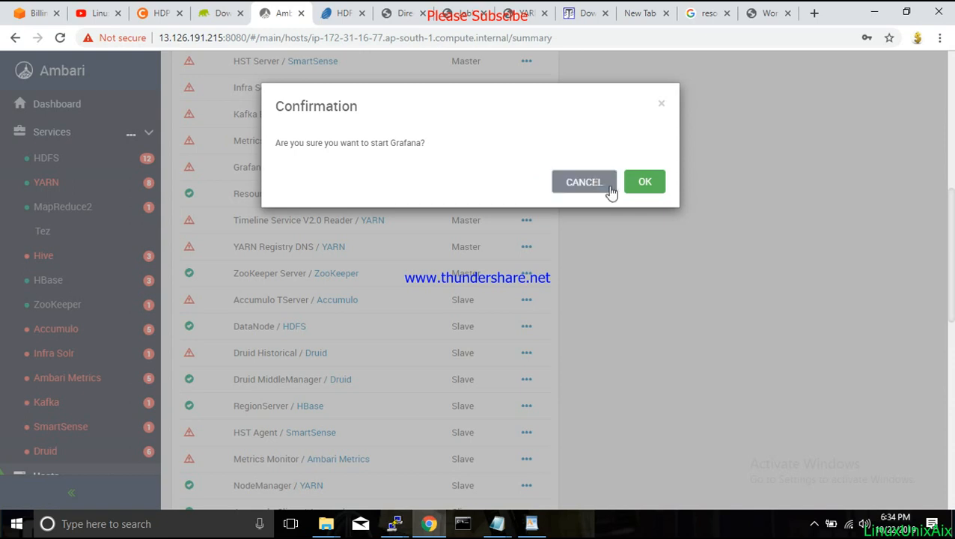
left_click(640, 185)
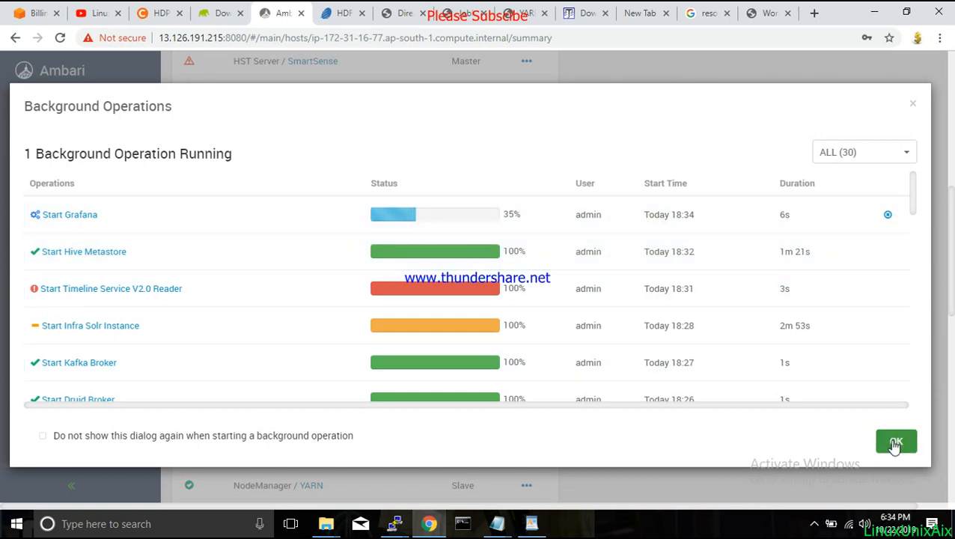
left_click(896, 444)
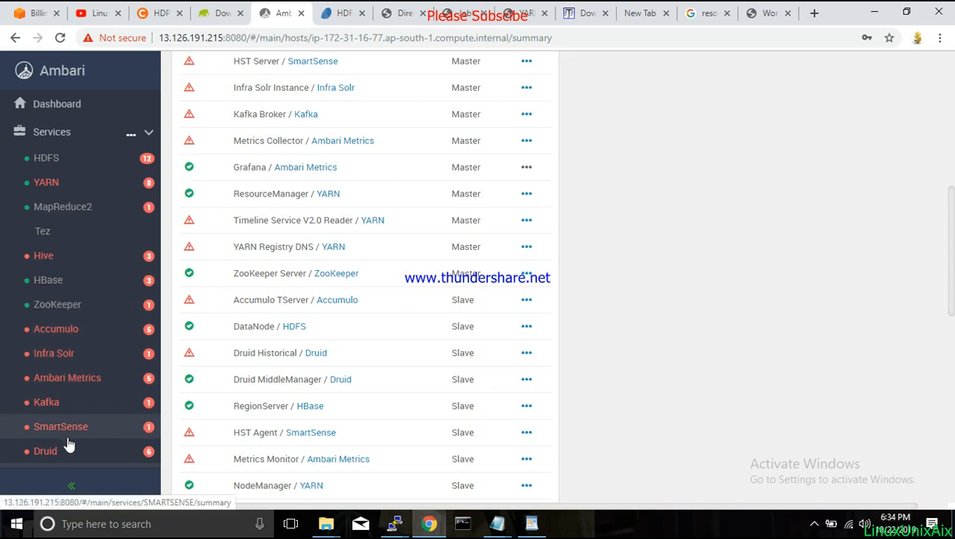
- Open the Grafana web interface from the Ambari Metrics summary, check whether it loads, and return to Ambari
left_click(64, 388)
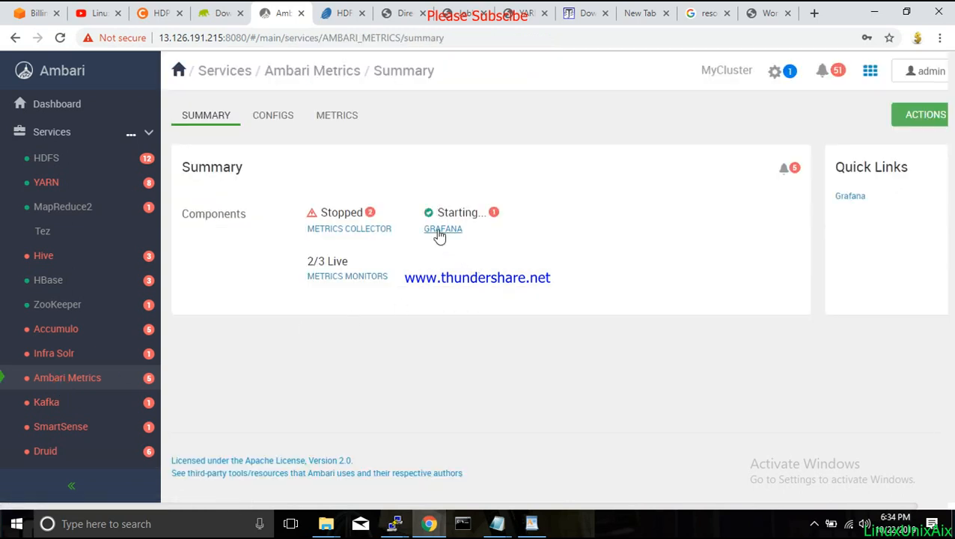
left_click(852, 196)
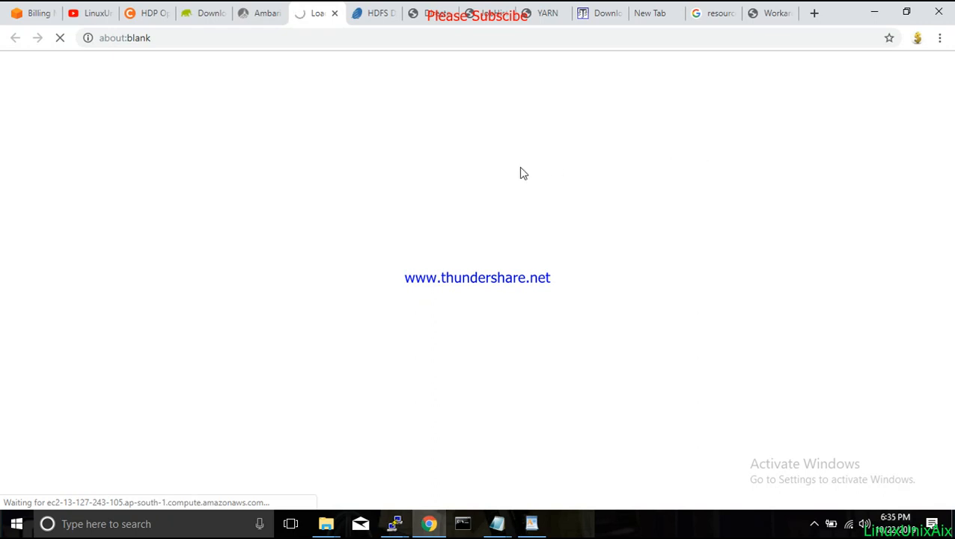
left_click(253, 13)
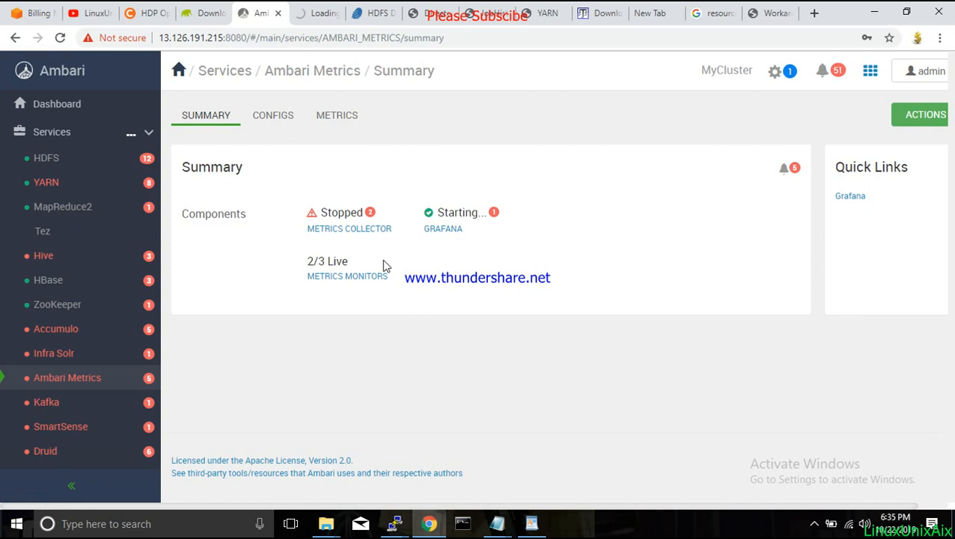
left_click(325, 12)
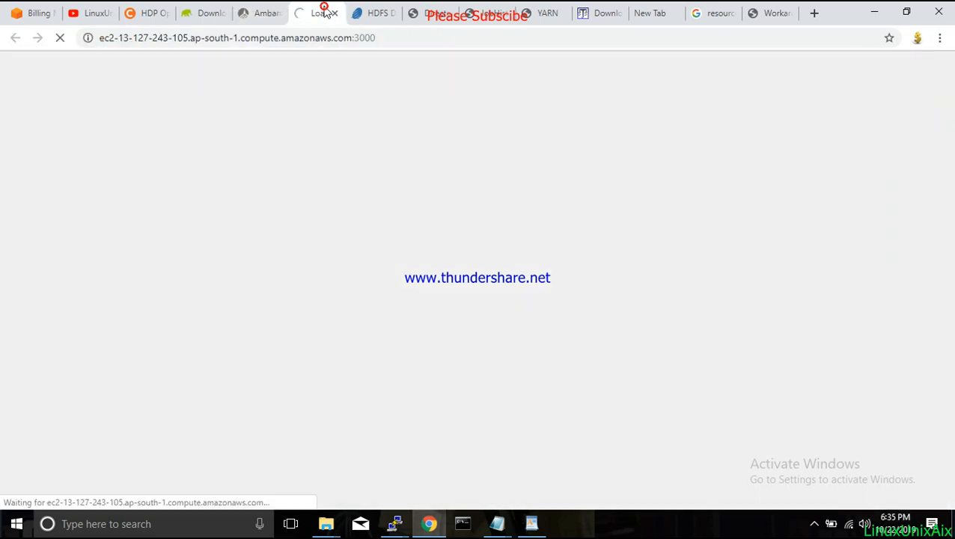
left_click(254, 13)
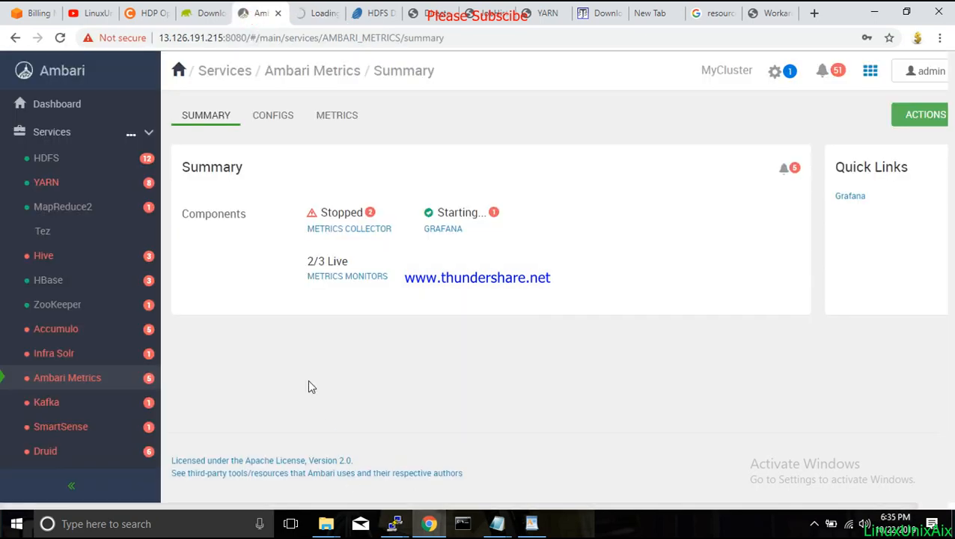
- Open the Grafana Start task log for host ip-172-31-16-77 and examine the latest stdout entries about the Grafana connection
left_click(772, 80)
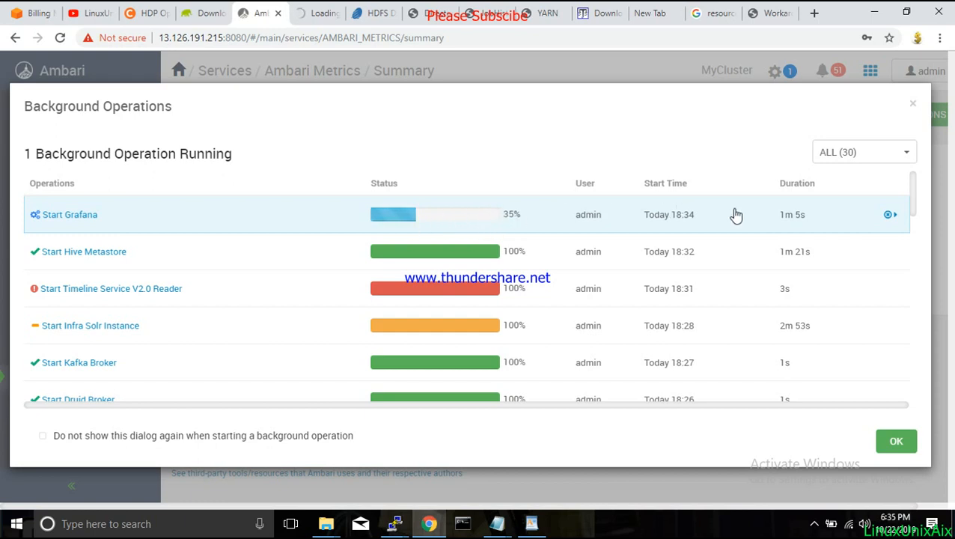
left_click(891, 215)
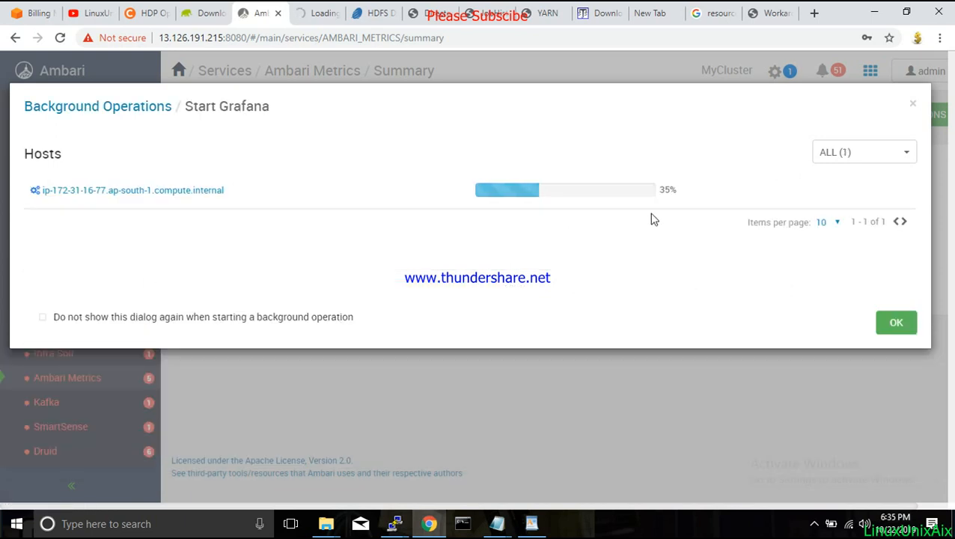
left_click(903, 193)
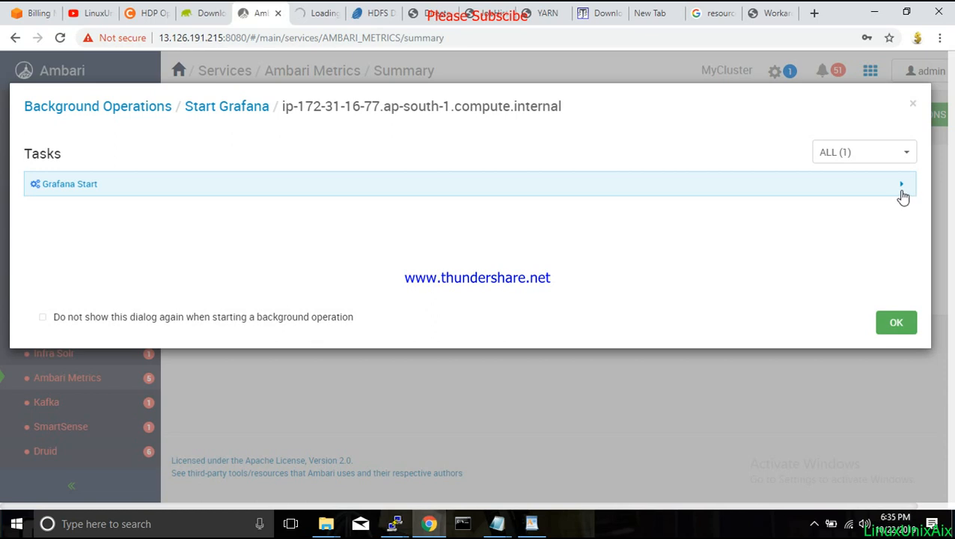
left_click(902, 192)
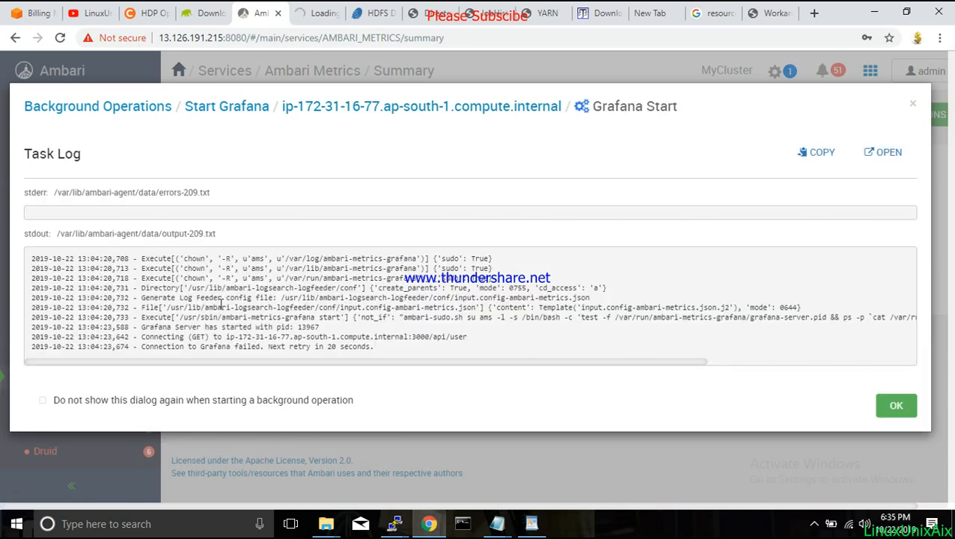
left_click_drag(214, 298, 371, 348)
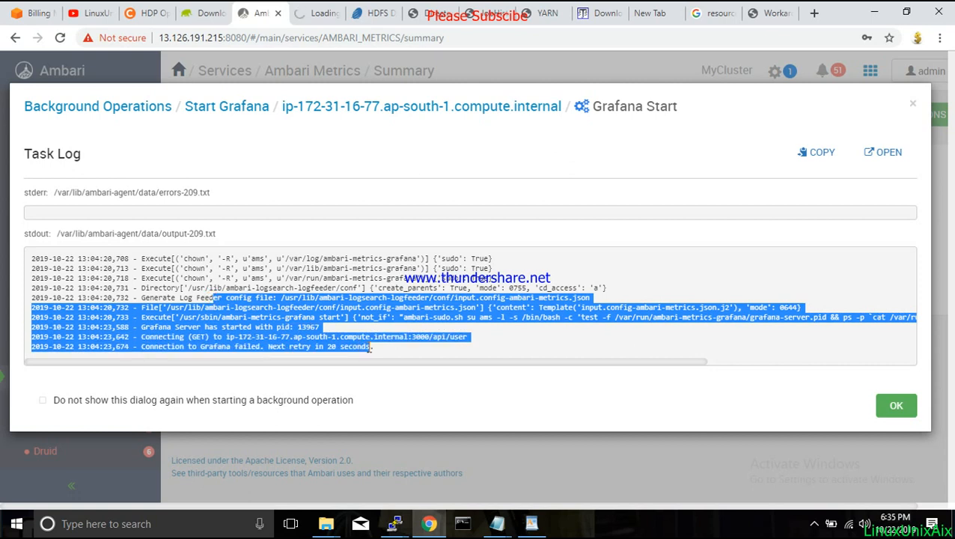
- Close the Grafana Start task log and check the Start Grafana progress in the background operations list
left_click(547, 273)
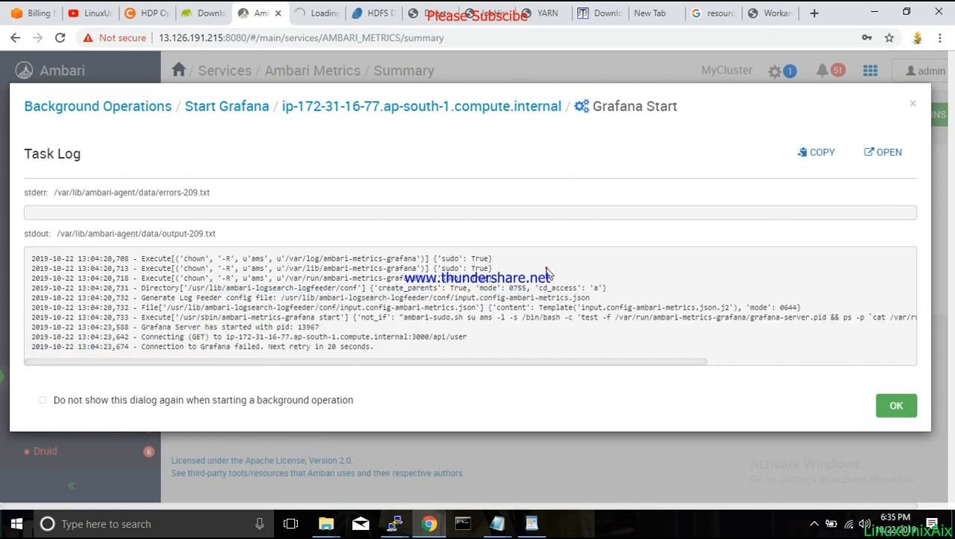
left_click(912, 105)
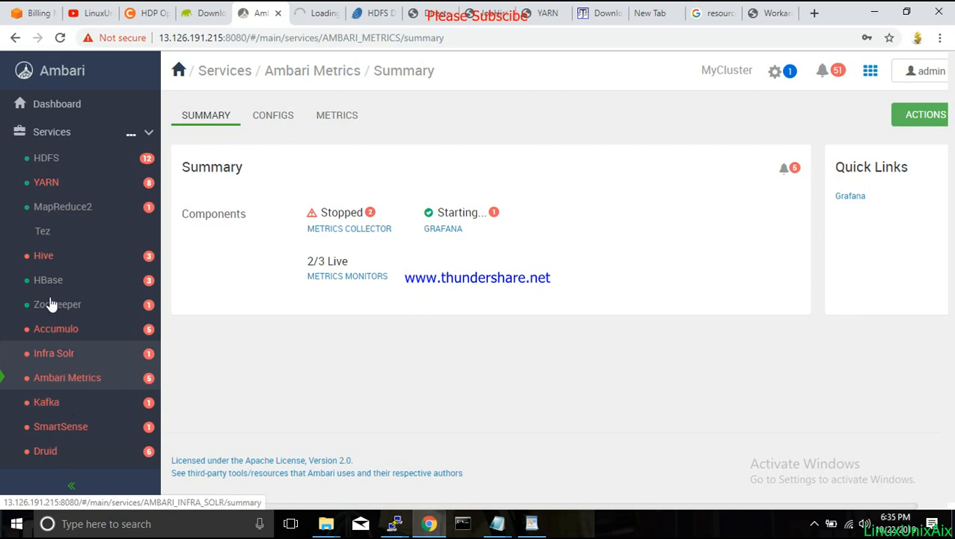
left_click(786, 77)
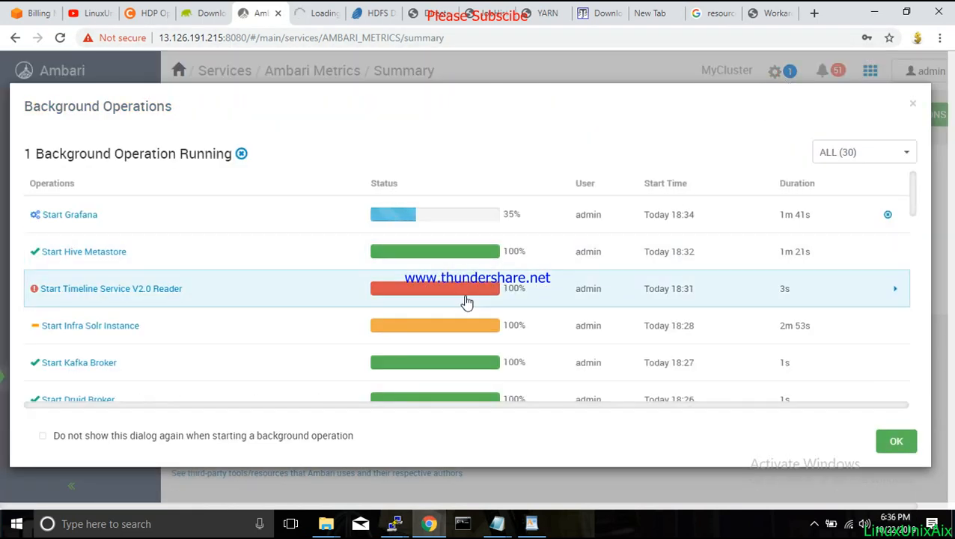
left_click(914, 105)
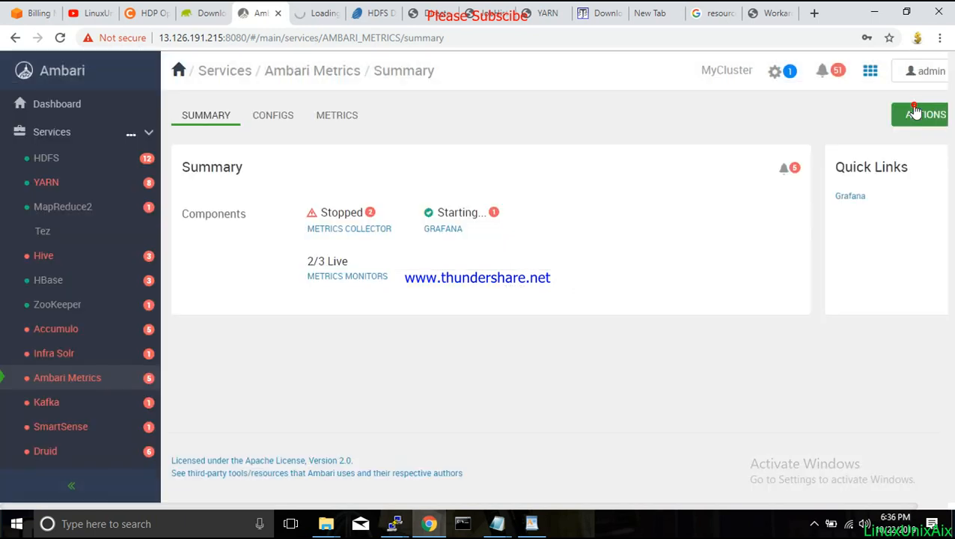
- Review the cluster's alert notifications and the service actions offered for Ambari Metrics
left_click(836, 75)
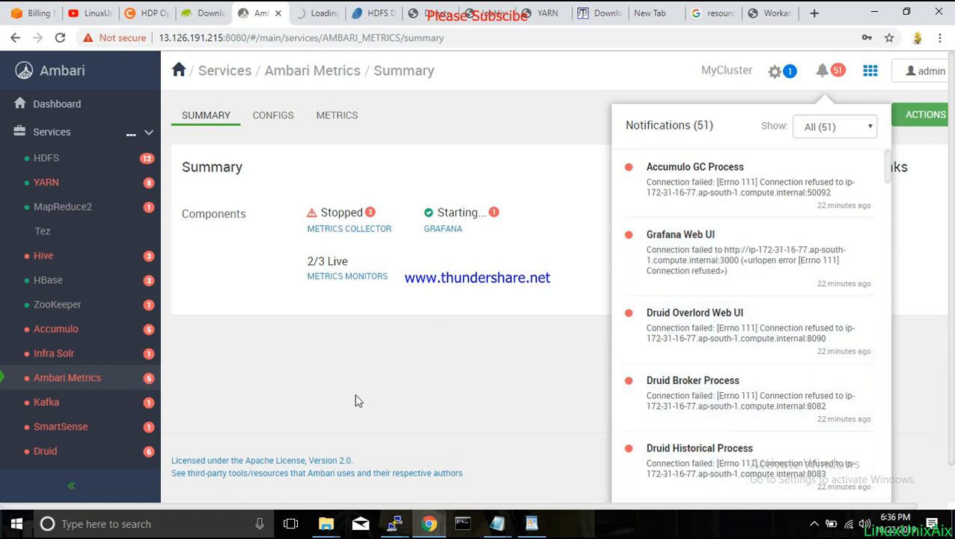
left_click(295, 366)
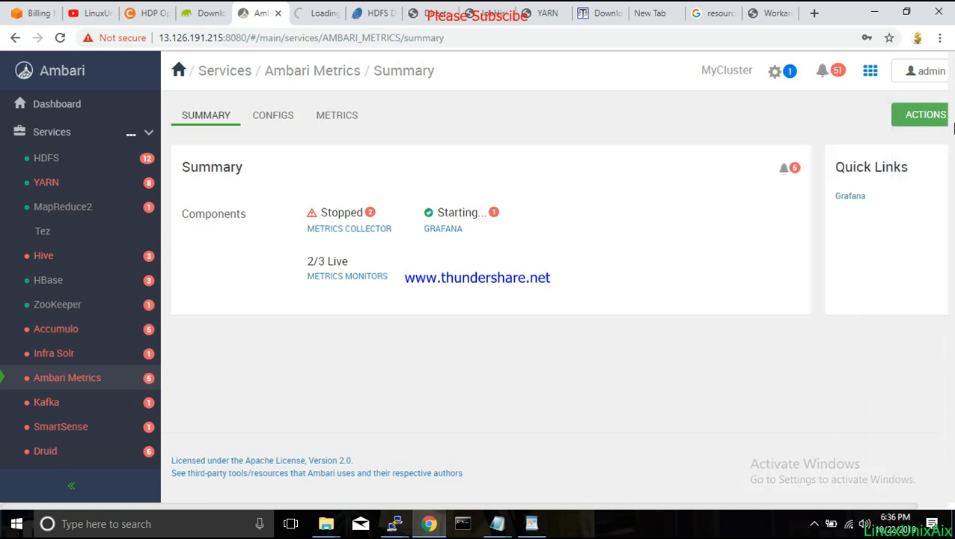
left_click(918, 117)
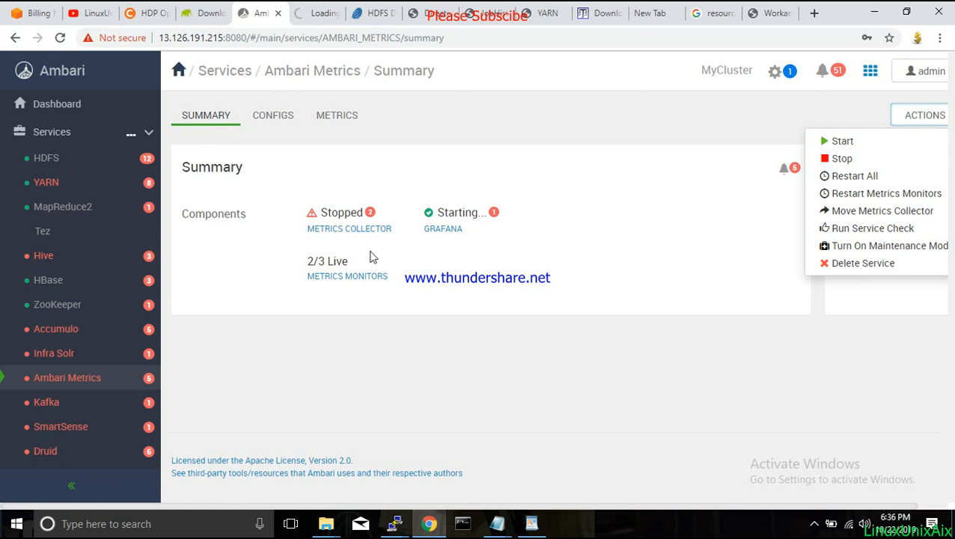
left_click(367, 435)
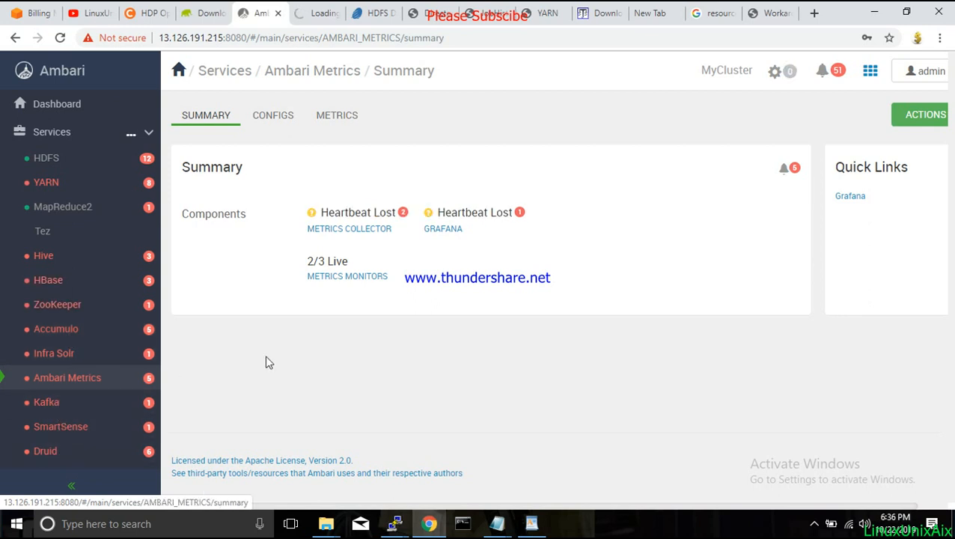
- Close the browser page still loading the Grafana web interface and return to the Ambari Metrics summary
left_click(528, 319)
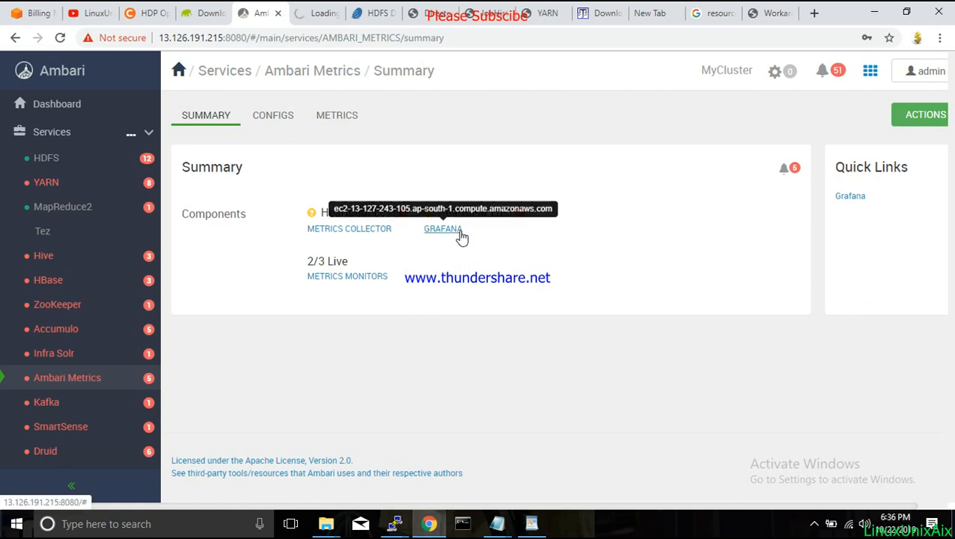
left_click(322, 13)
left_click(335, 13)
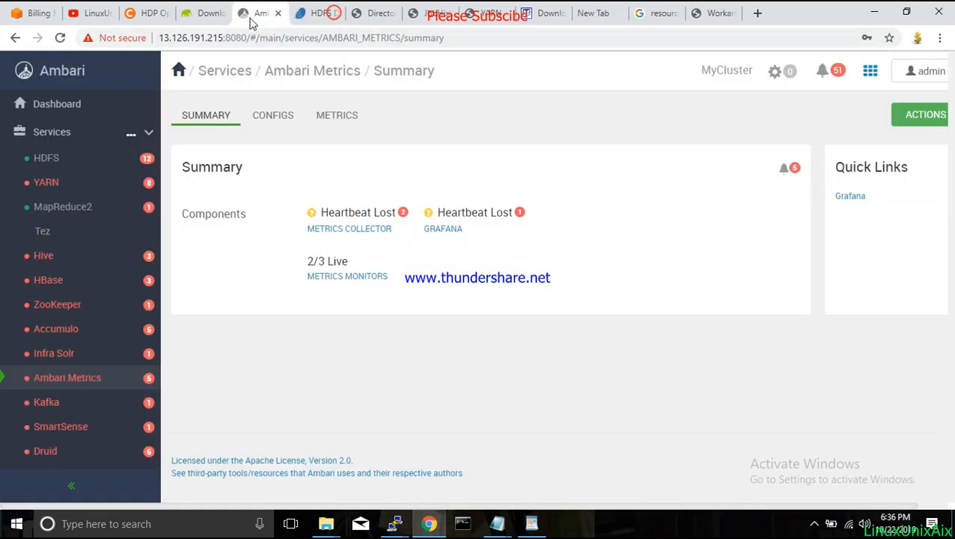
- Reopen the Grafana Start task log from the background operations and examine the server start, process ID and connection retry entries
left_click(794, 74)
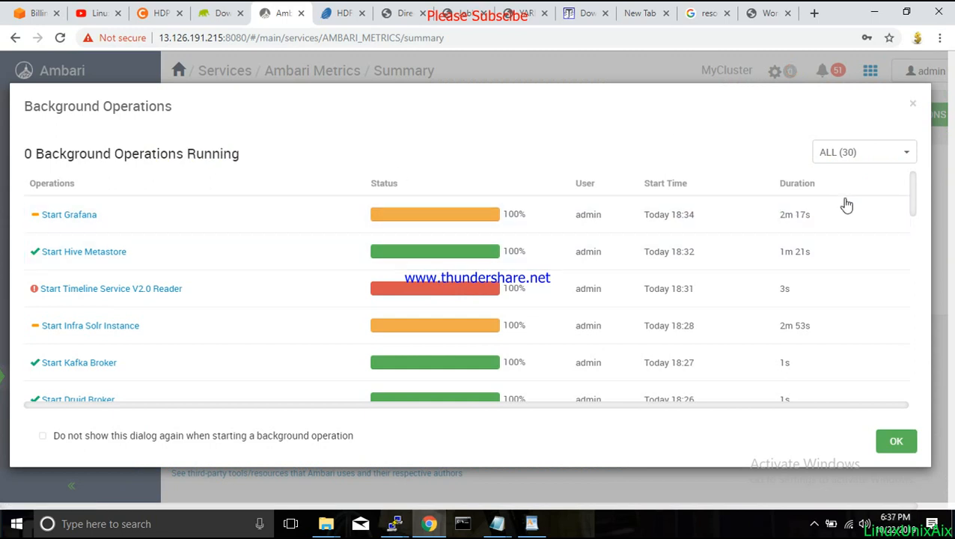
left_click(895, 218)
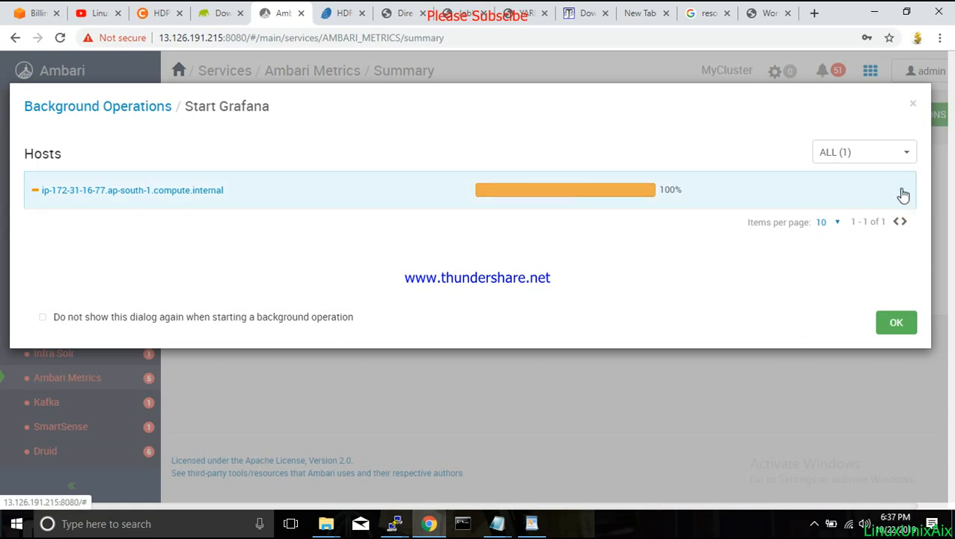
left_click(898, 193)
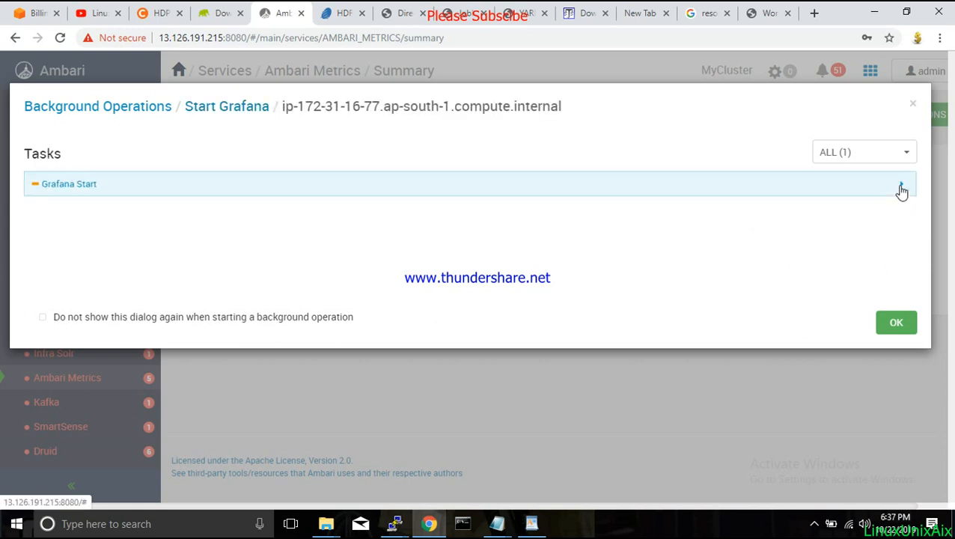
left_click(900, 187)
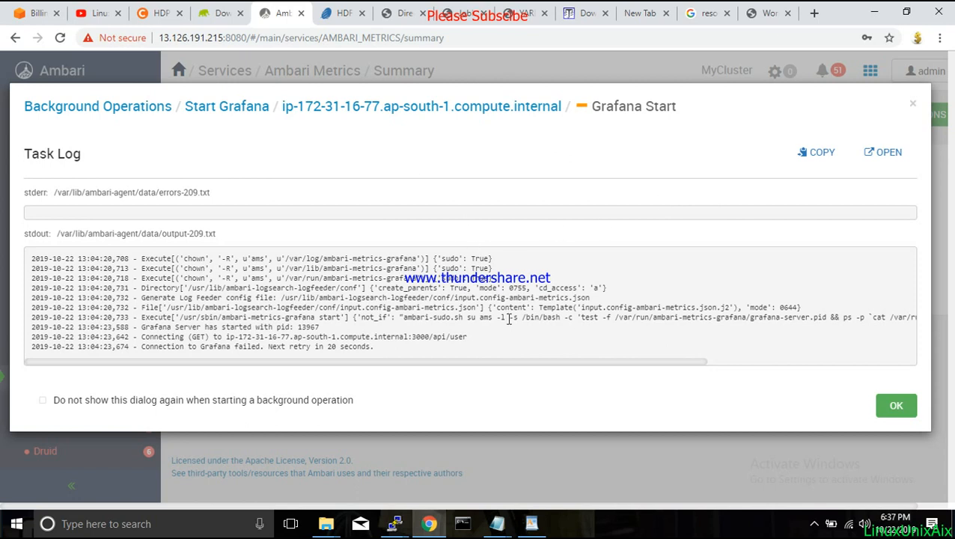
double_click(171, 334)
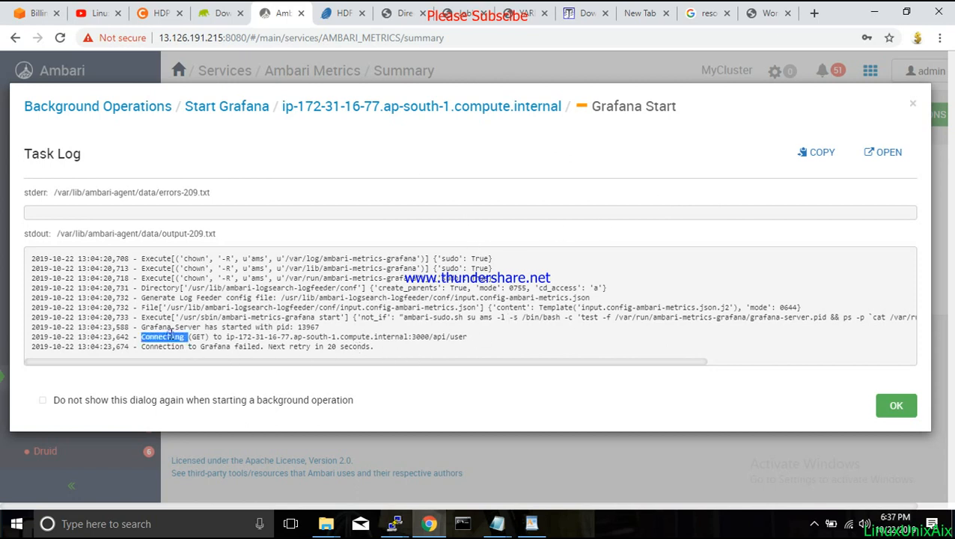
left_click_drag(244, 347, 529, 352)
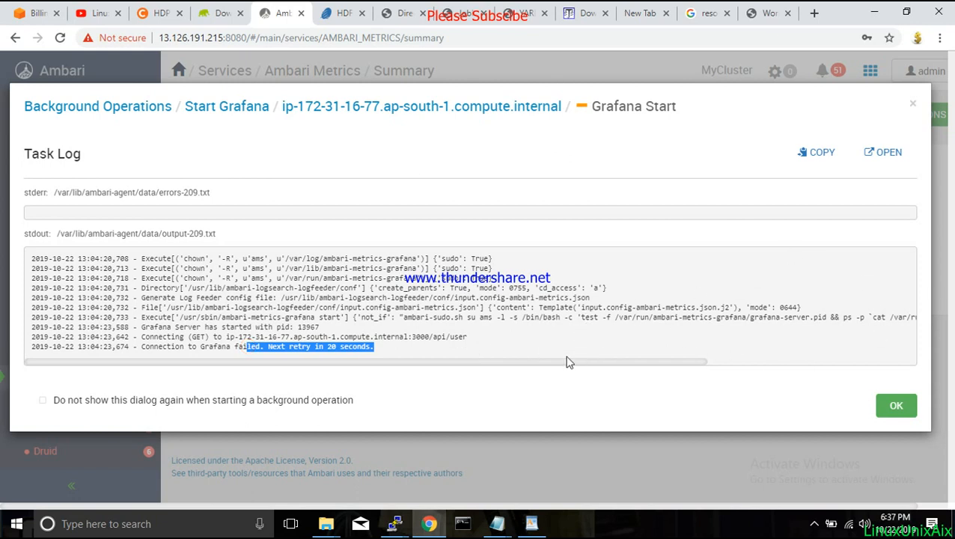
left_click_drag(560, 362, 494, 363)
left_click_drag(158, 329, 319, 328)
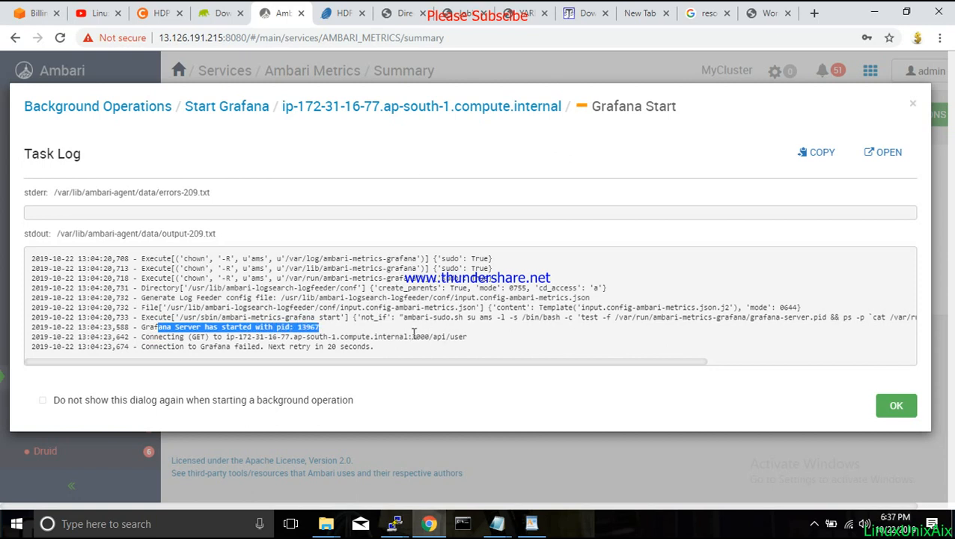
double_click(308, 327)
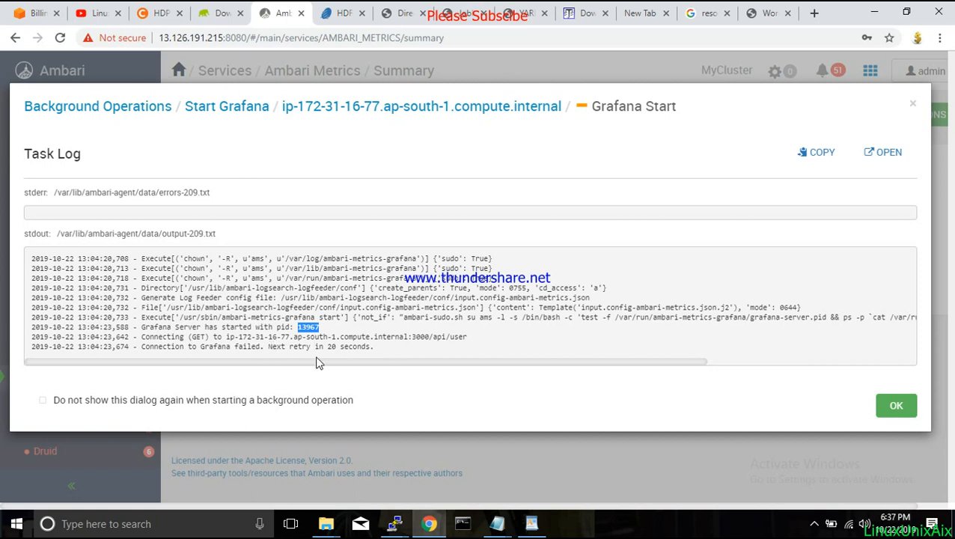
- Switch to the PuTTY terminal session of host ip-172-31-16-77 to inspect its command output
left_click(394, 526)
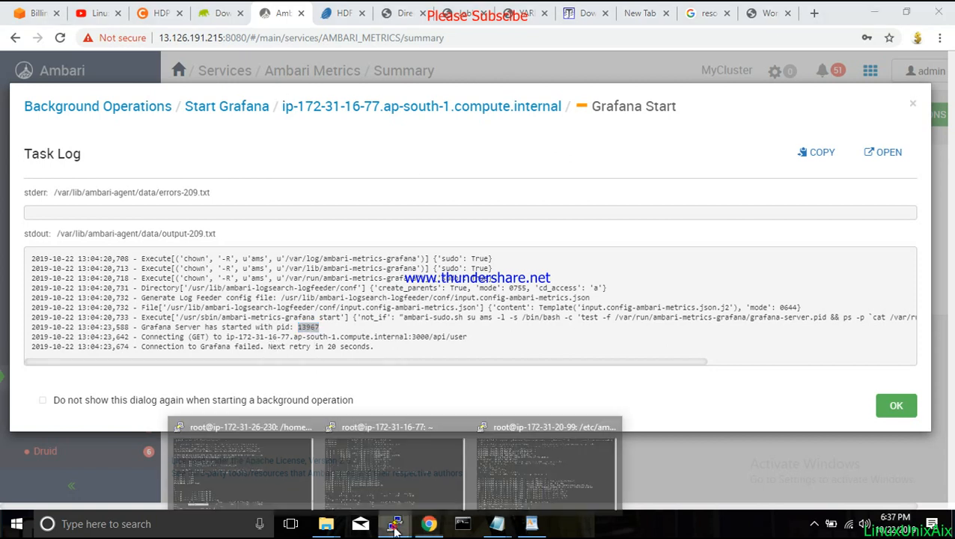
left_click(388, 477)
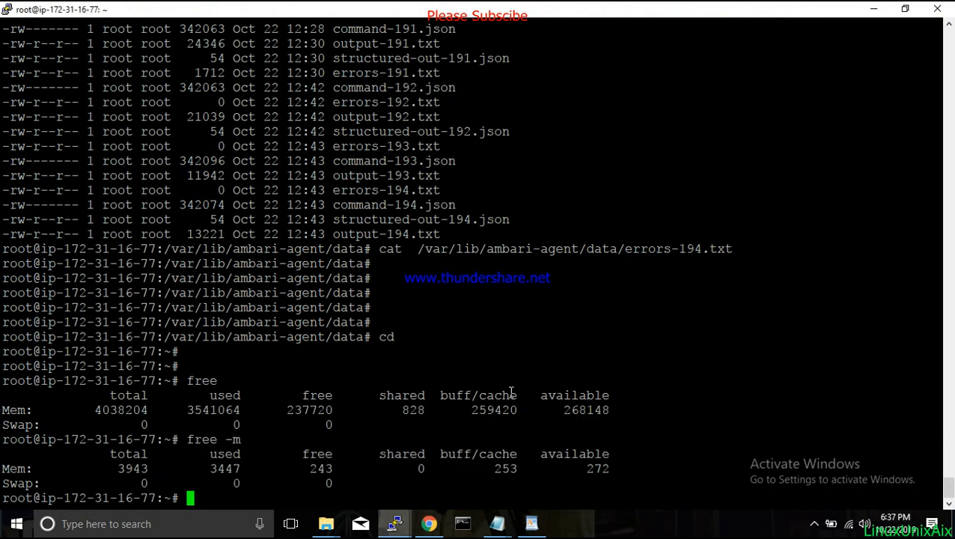
left_click_drag(509, 392, 314, 146)
left_click(299, 230)
left_click(814, 523)
right_click(785, 497)
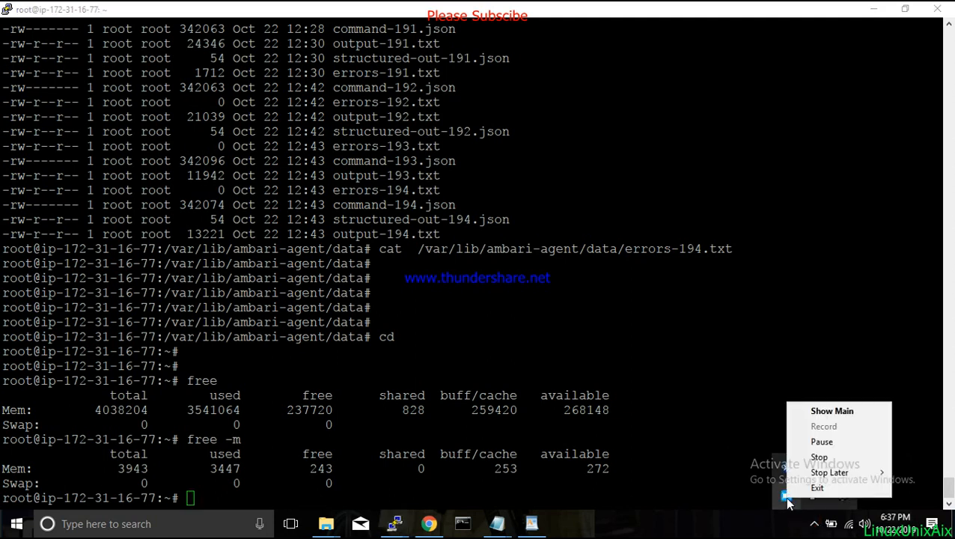
left_click(828, 425)
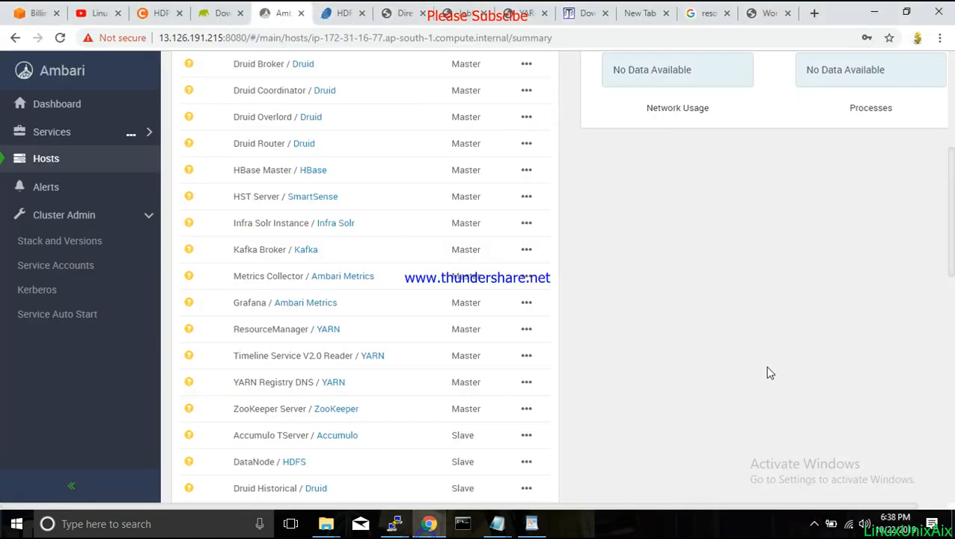
- Review the status of all components on the Ambari summary page of host ip-172-31-16-77
left_click_drag(951, 161, 951, 84)
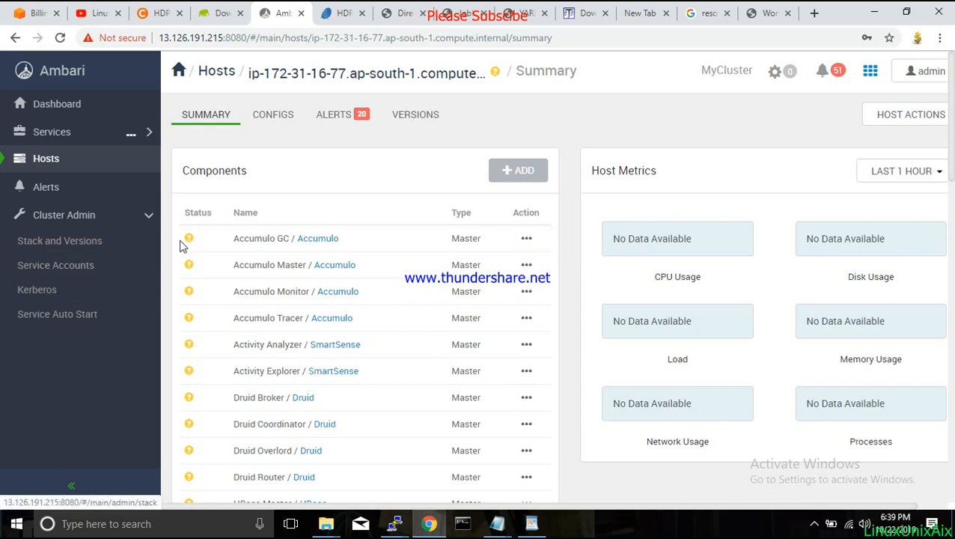
mouse_move(190, 243)
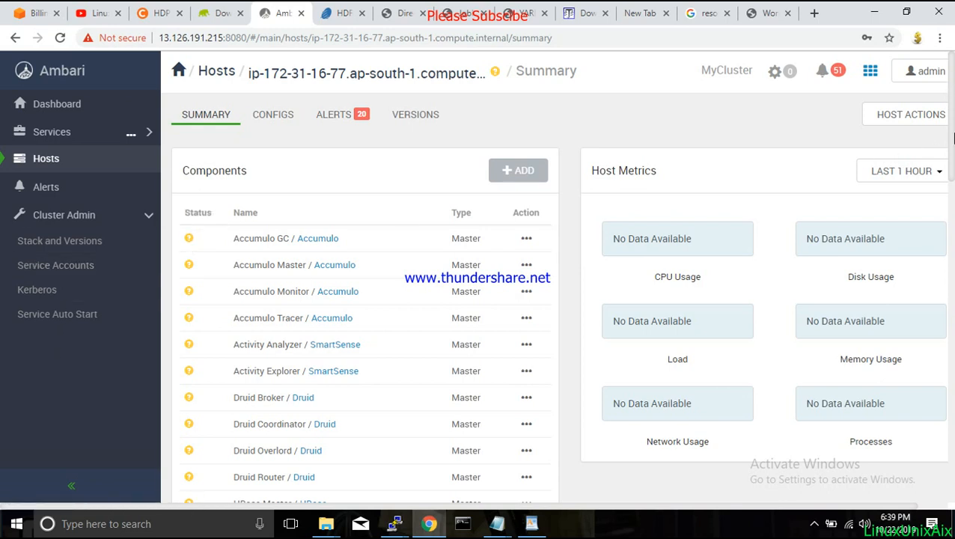
left_click_drag(953, 138, 951, 332)
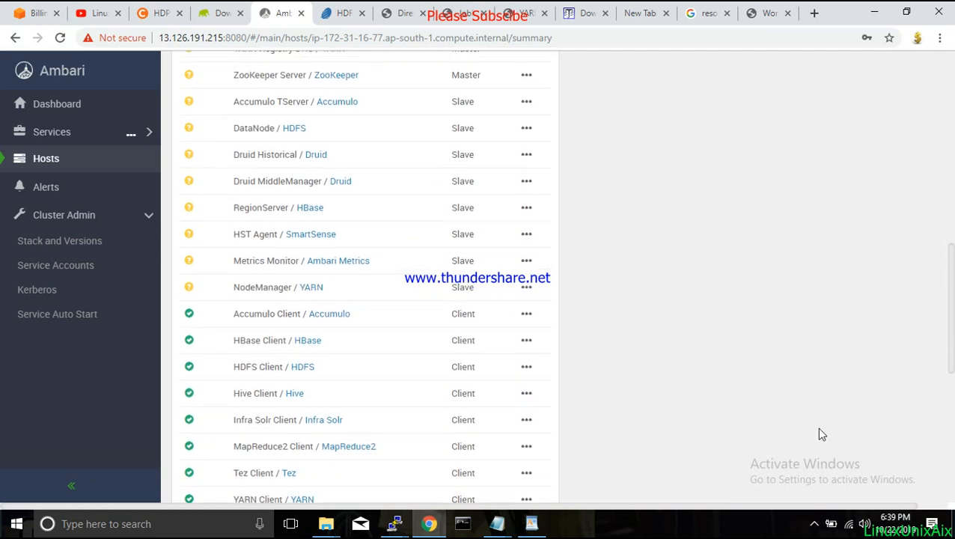
- Switch to the PuTTY session of ip-172-31-16-77, examine the free and free -m memory output, and return to Ambari
left_click(402, 523)
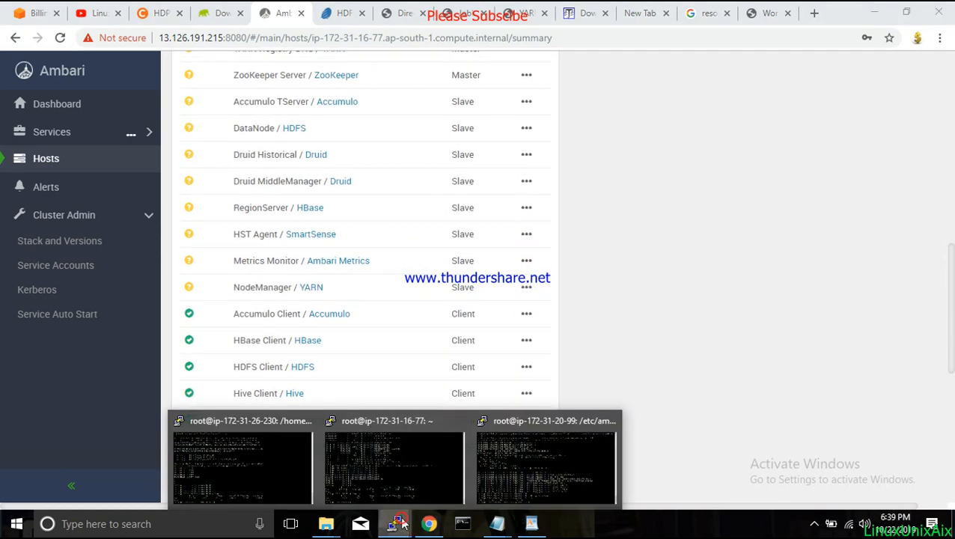
left_click(395, 485)
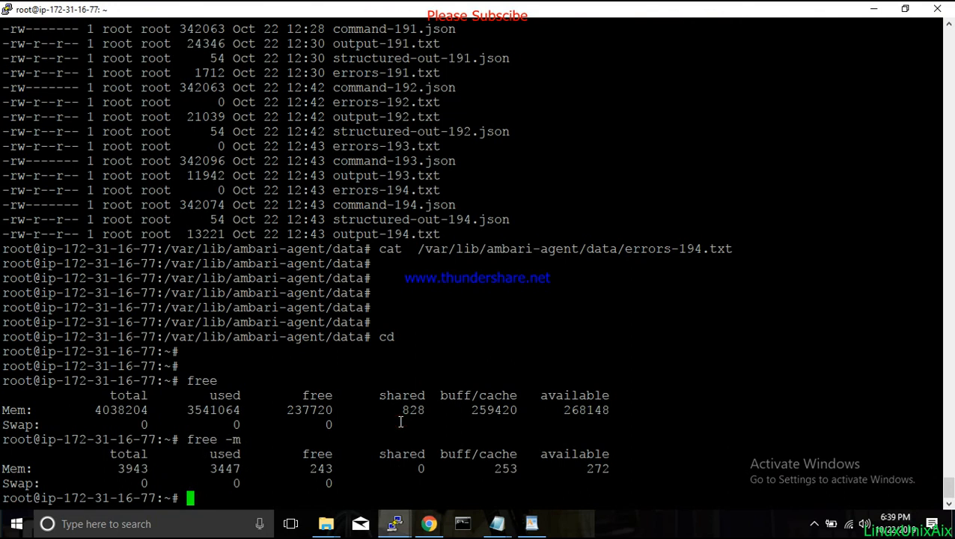
left_click_drag(3, 382, 332, 470)
left_click(429, 523)
- Check the HDFS disk usage details on the dashboard and the status of each host in the Hosts list
left_click_drag(952, 333, 940, 96)
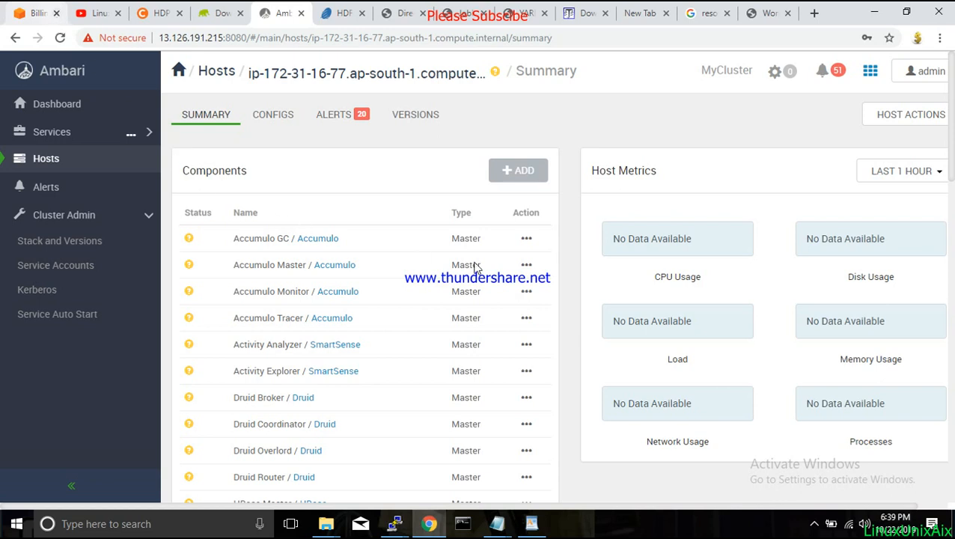
left_click(71, 109)
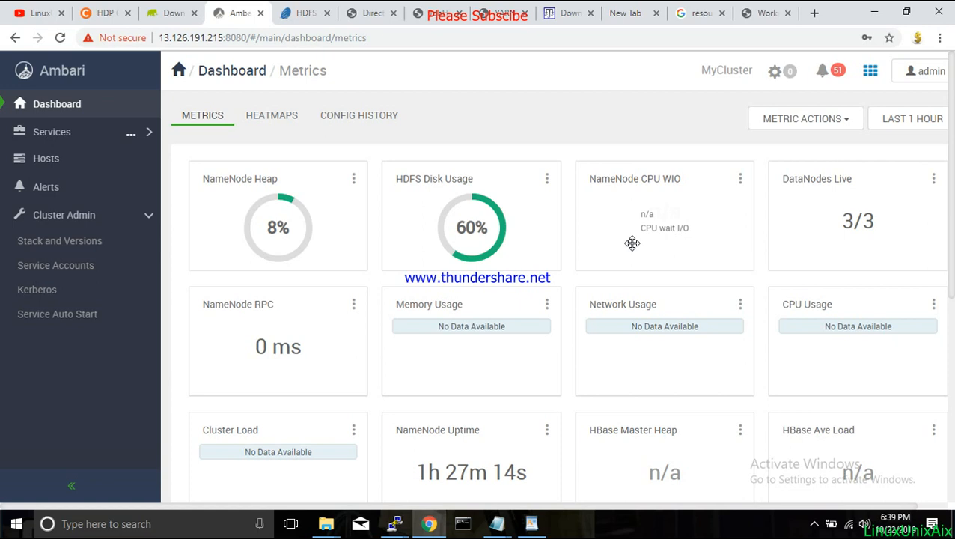
mouse_move(479, 222)
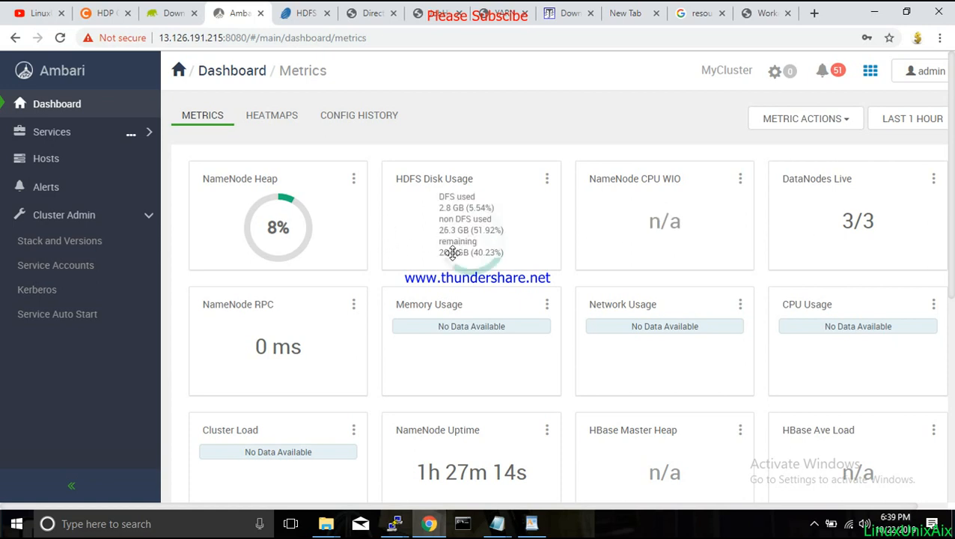
left_click(59, 161)
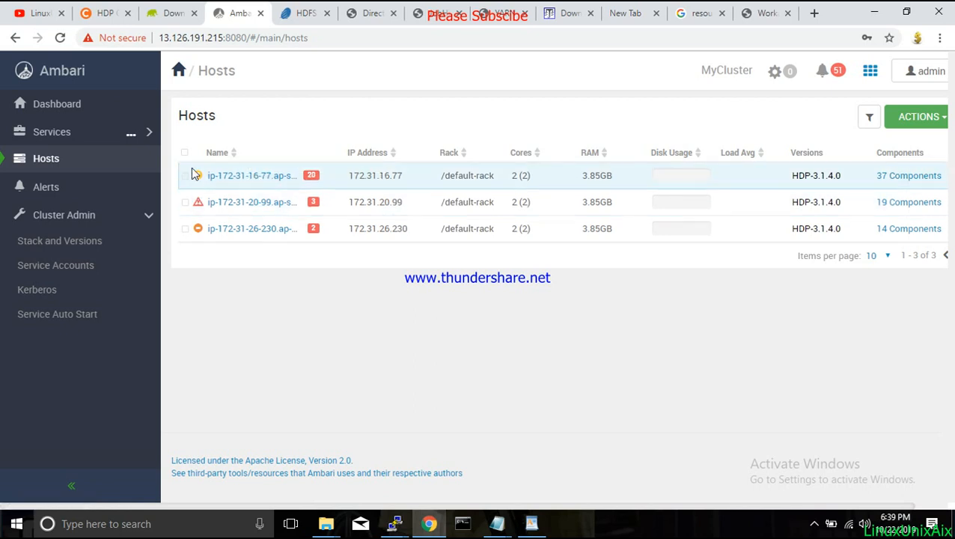
mouse_move(199, 183)
left_click(815, 524)
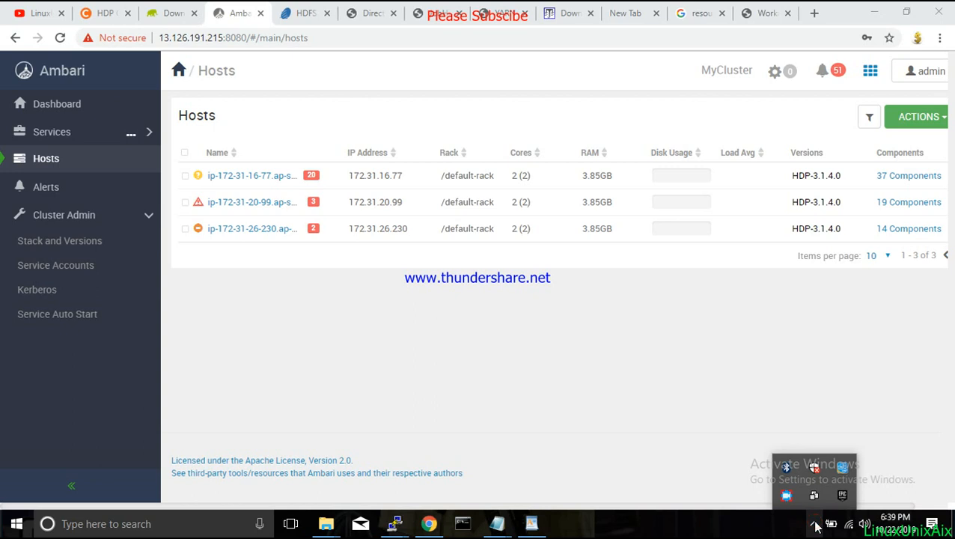
right_click(787, 496)
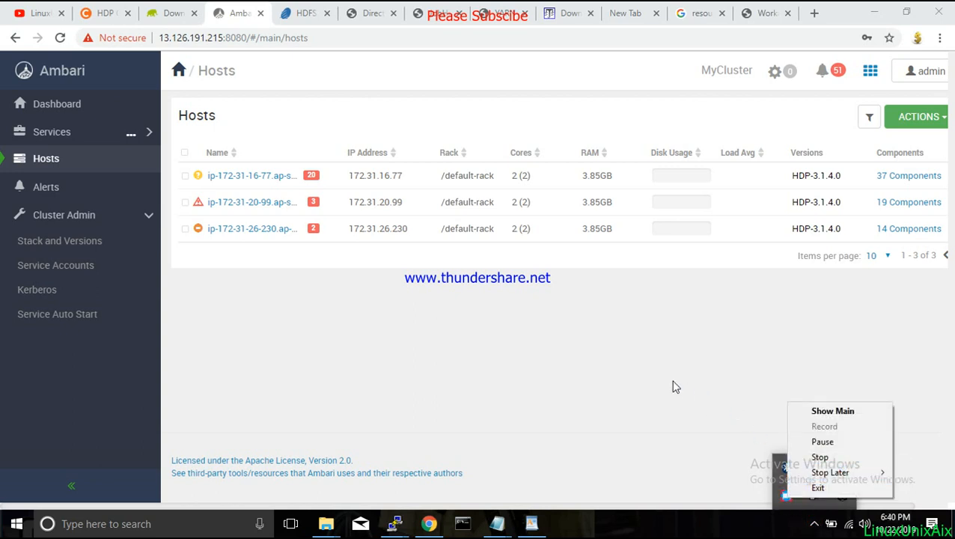
left_click(787, 434)
left_click_drag(817, 465, 817, 521)
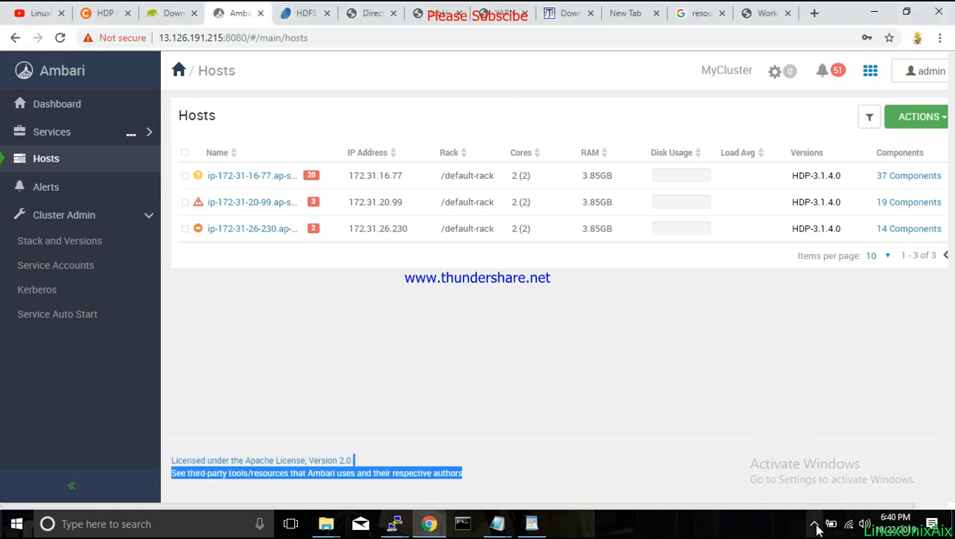